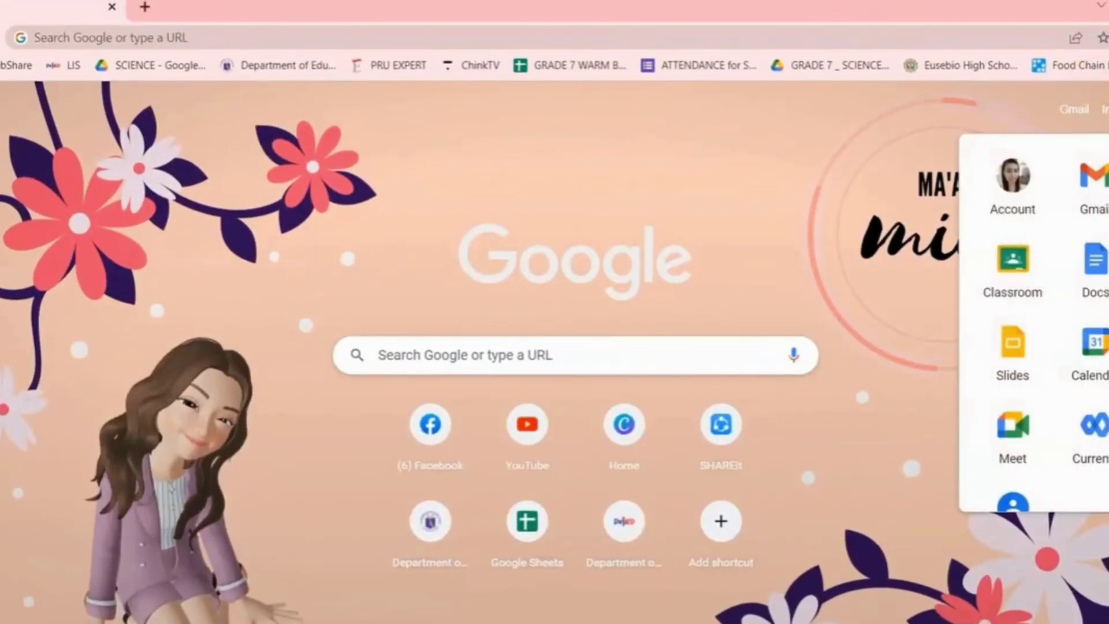
# Create a new folder named 'E-certificate for attendance' in My Drive.
pyautogui.click(1103, 185)
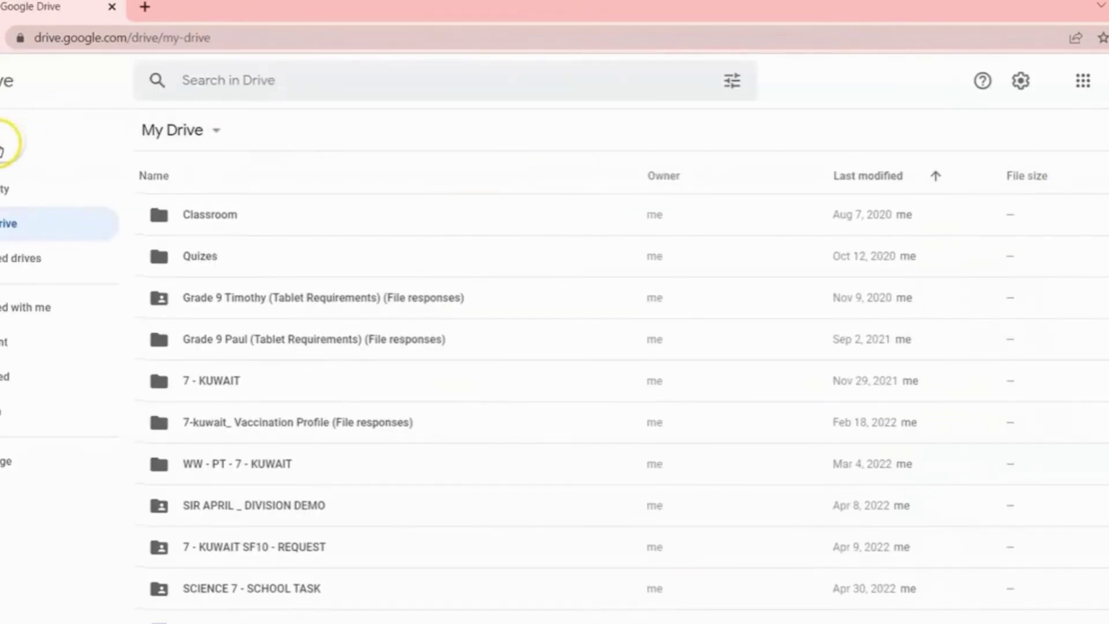
pyautogui.click(21, 125)
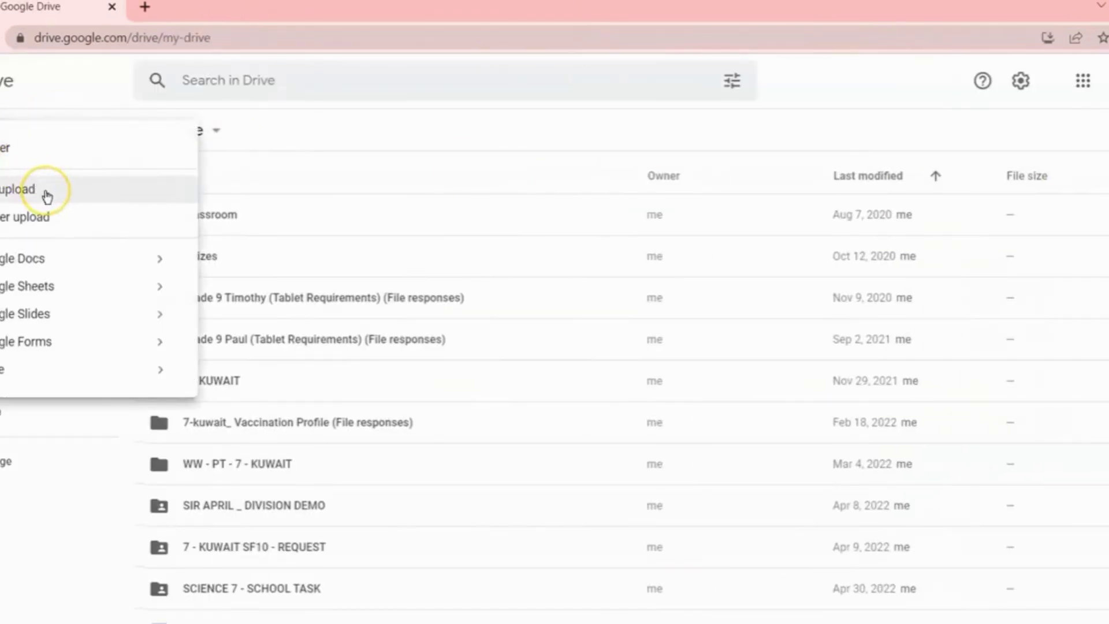
pyautogui.click(37, 149)
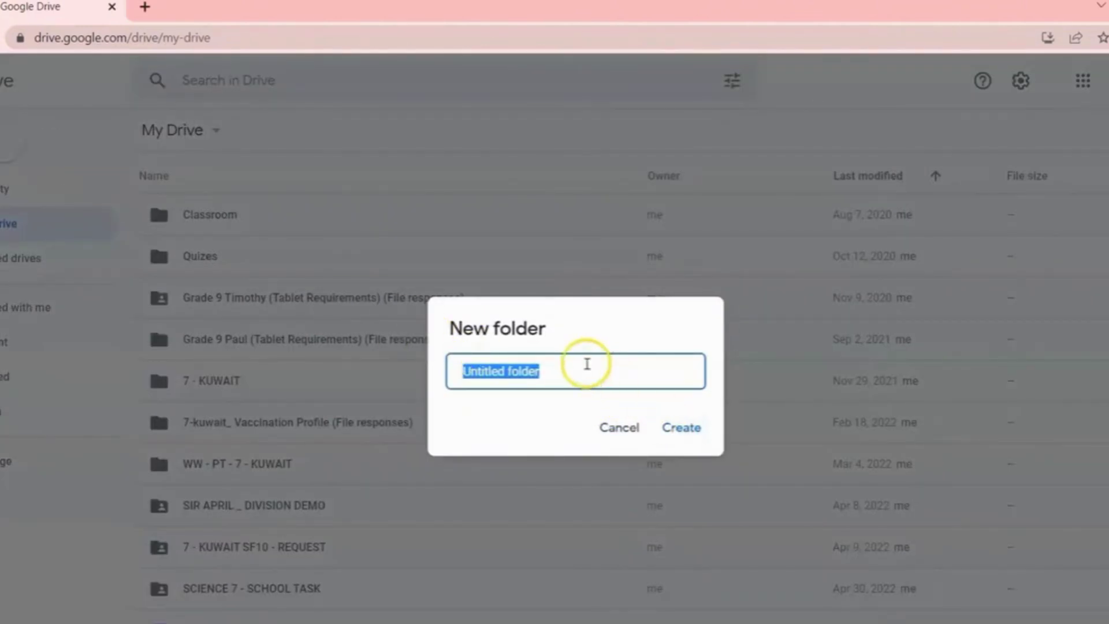
pyautogui.press('BackSpace')
pyautogui.write('E-certifica')
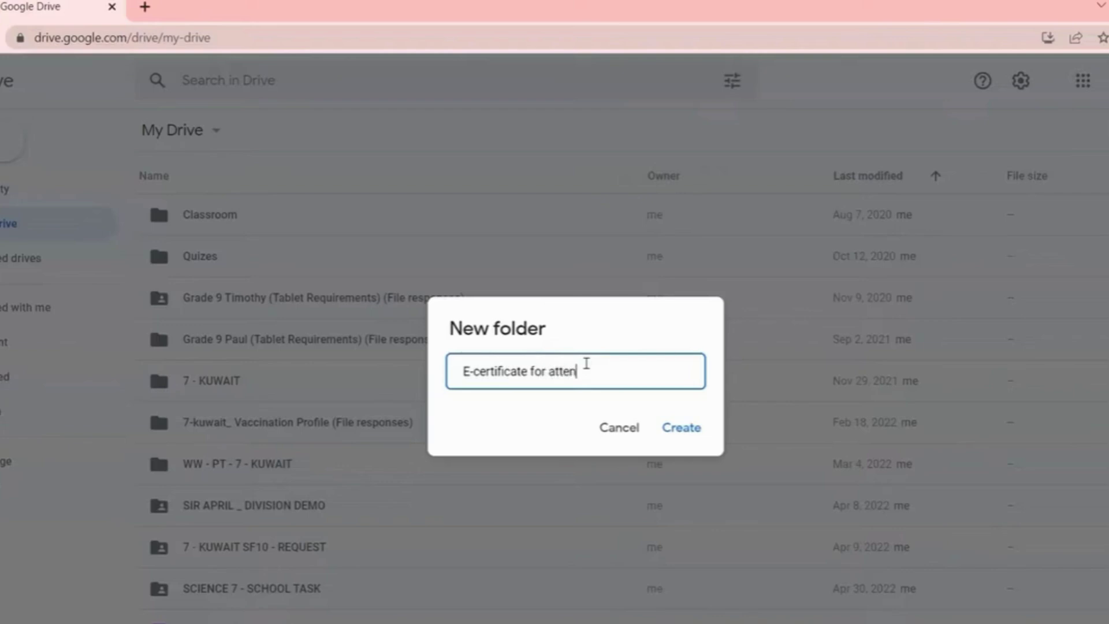
pyautogui.click(685, 427)
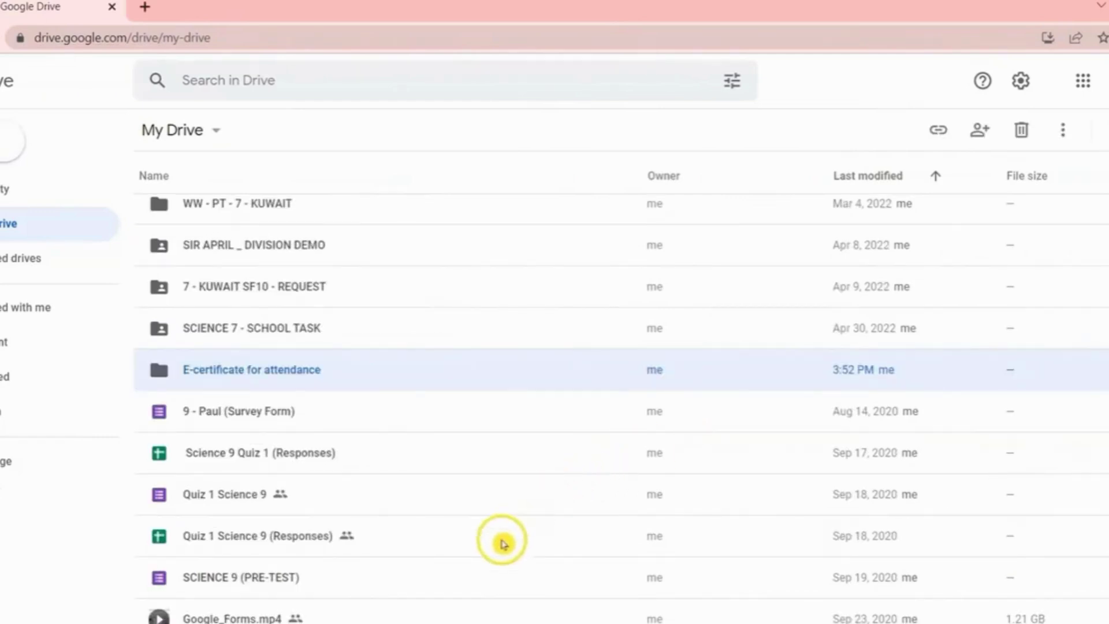
# Open the 'E-certificate for attendance' folder.
pyautogui.doubleClick(429, 381)
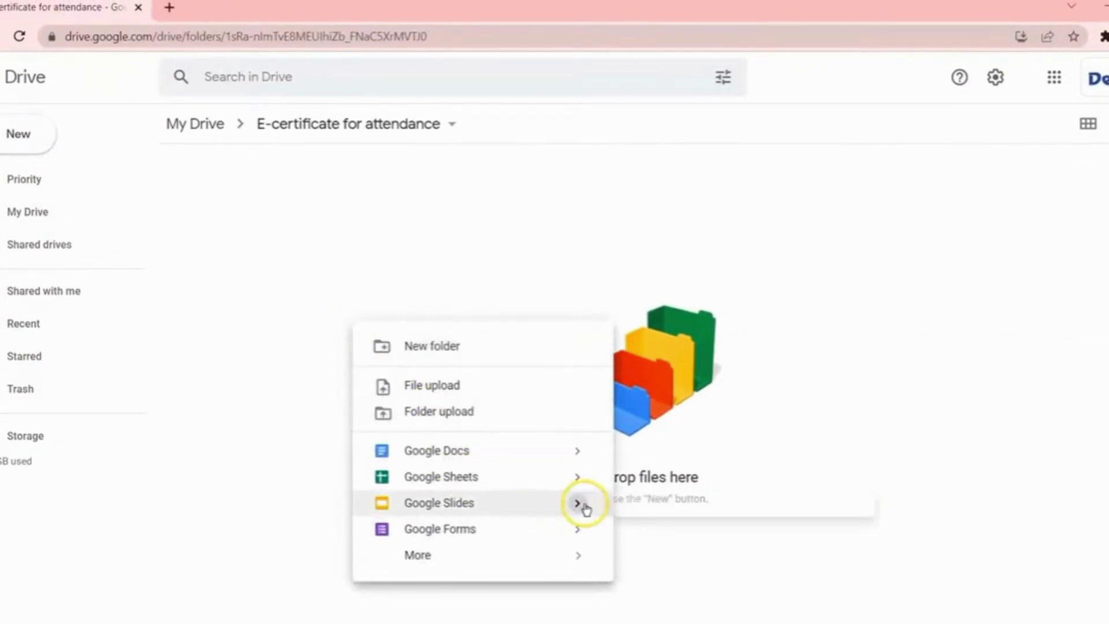
# Start a blank Slides presentation and upload the Certificate of Attendance JPG onto its first slide.
pyautogui.moveTo(578, 503)
pyautogui.click(654, 519)
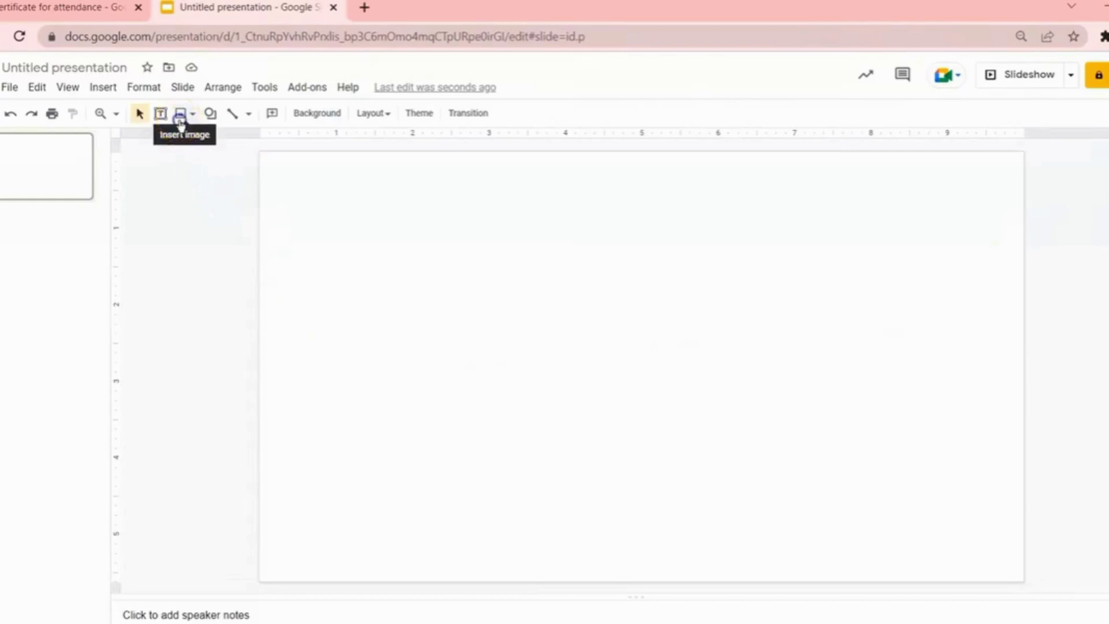
pyautogui.click(180, 114)
pyautogui.click(187, 141)
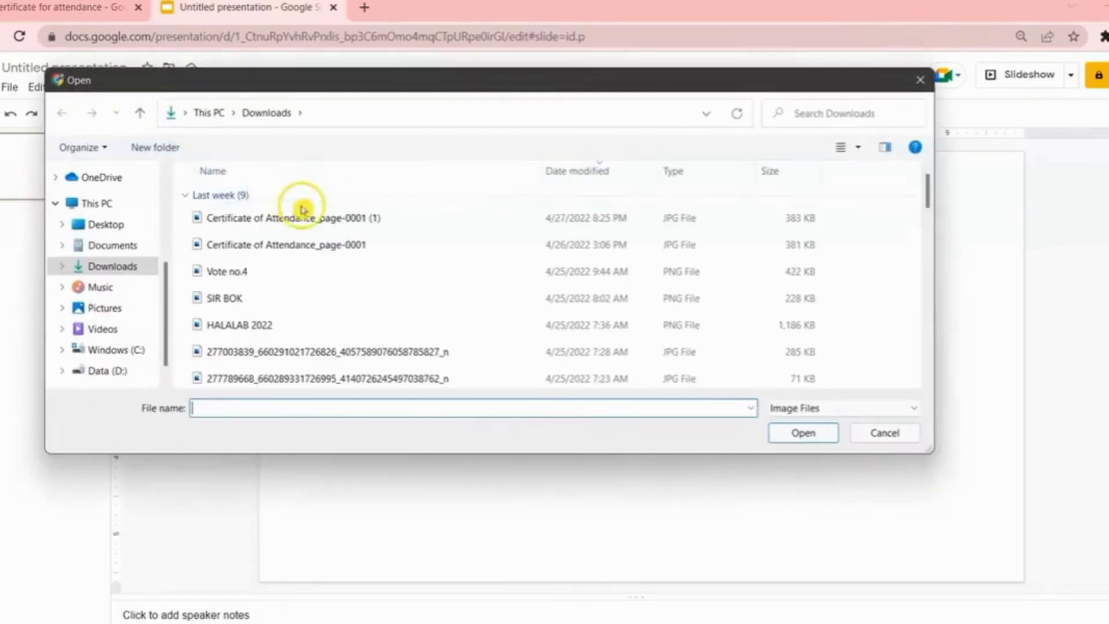
pyautogui.click(302, 217)
pyautogui.click(803, 430)
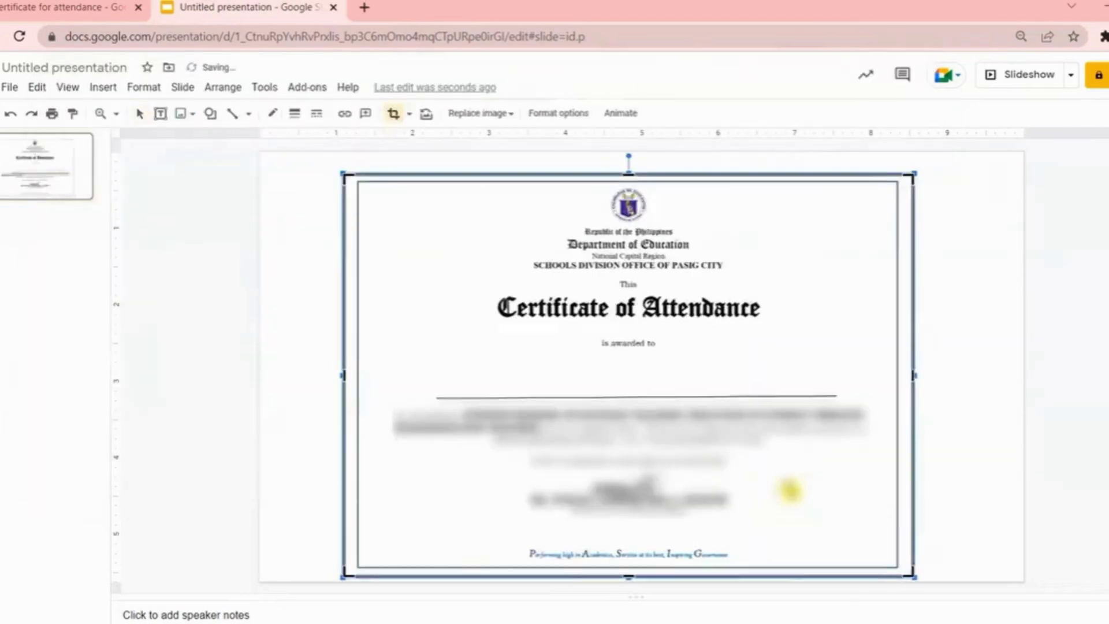
pyautogui.click(292, 295)
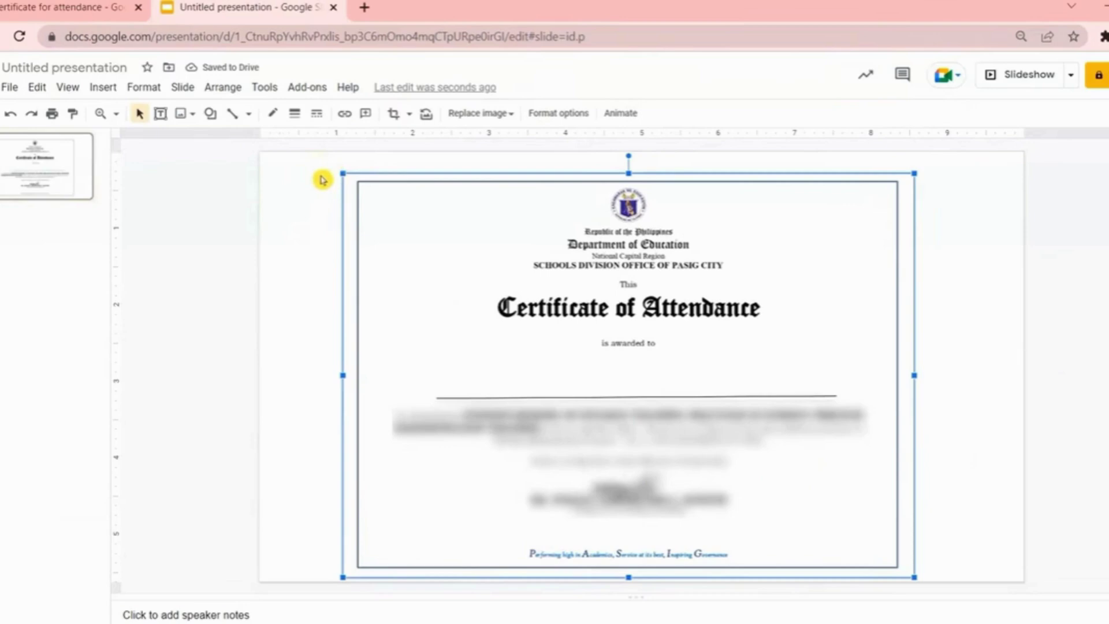
pyautogui.click(341, 176)
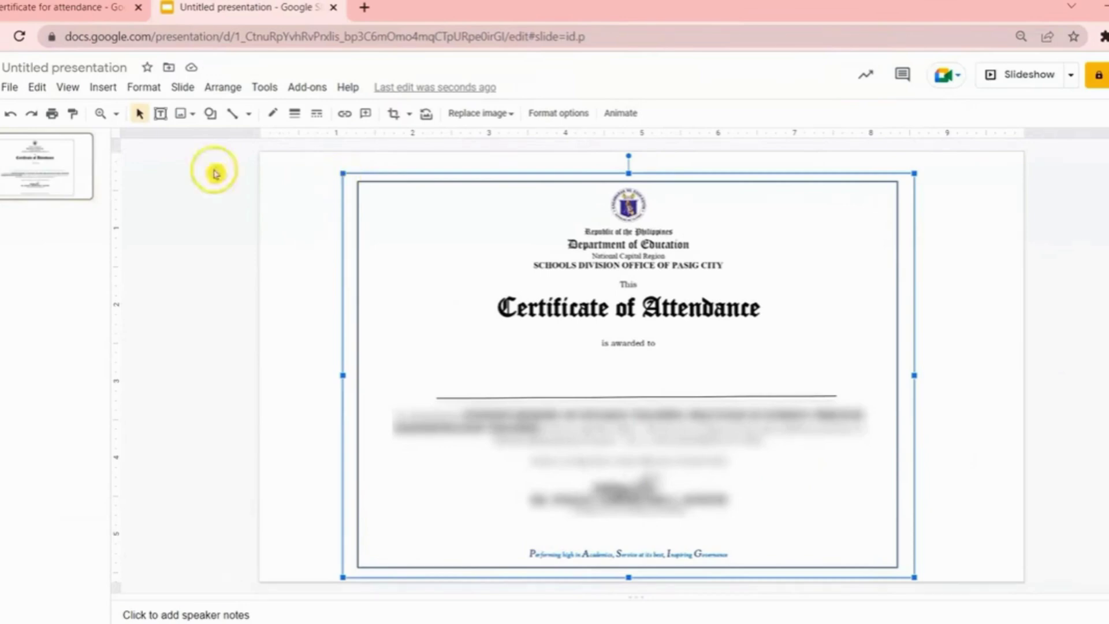
# Set the page setup to a custom 8 × 5.63 inch slide size.
pyautogui.click(10, 89)
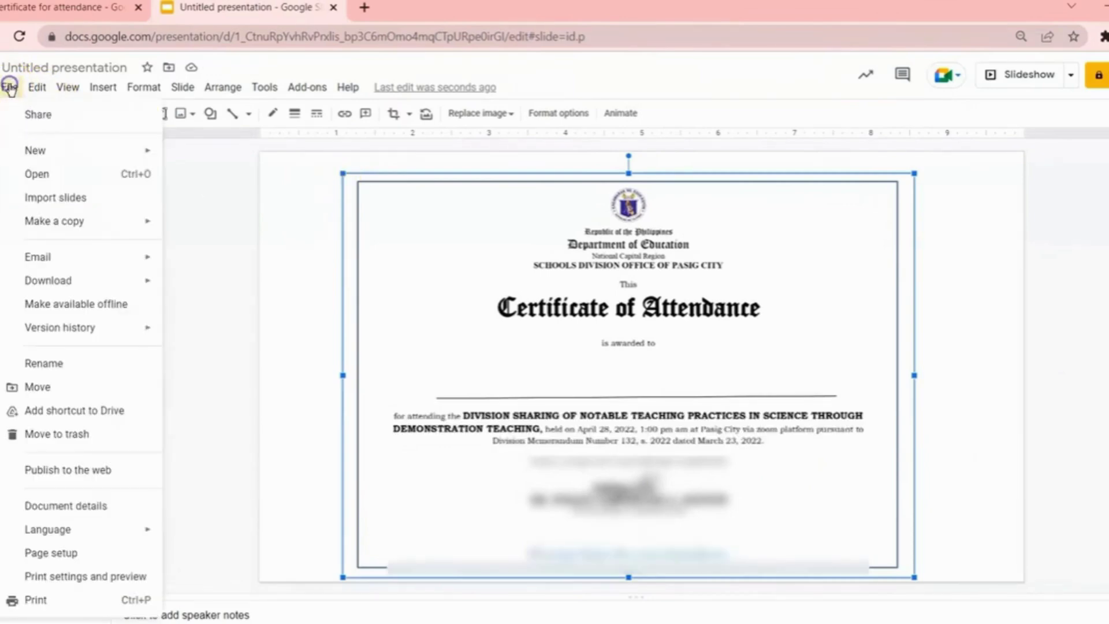
pyautogui.click(96, 553)
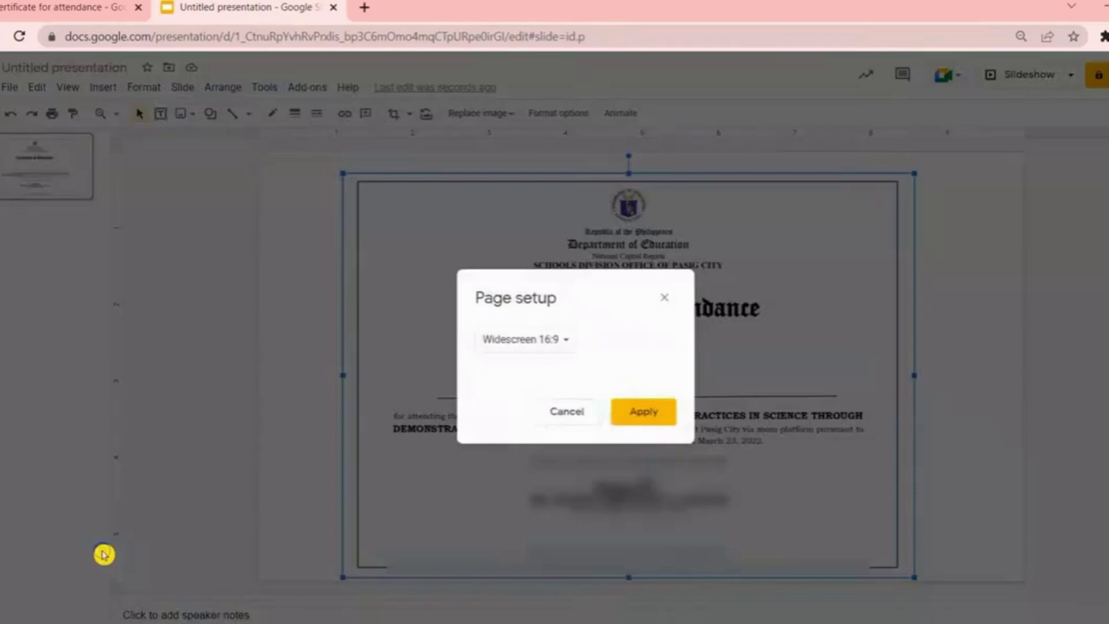
pyautogui.click(524, 340)
pyautogui.click(554, 384)
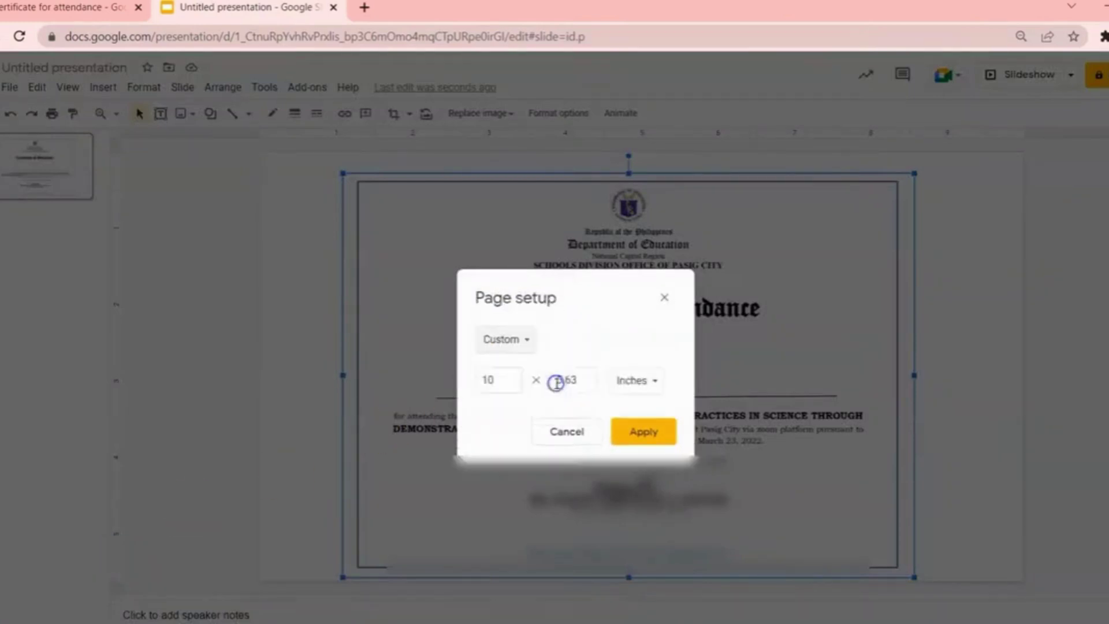
pyautogui.click(518, 379)
pyautogui.press('BackSpace')
pyautogui.press('BackSpace')
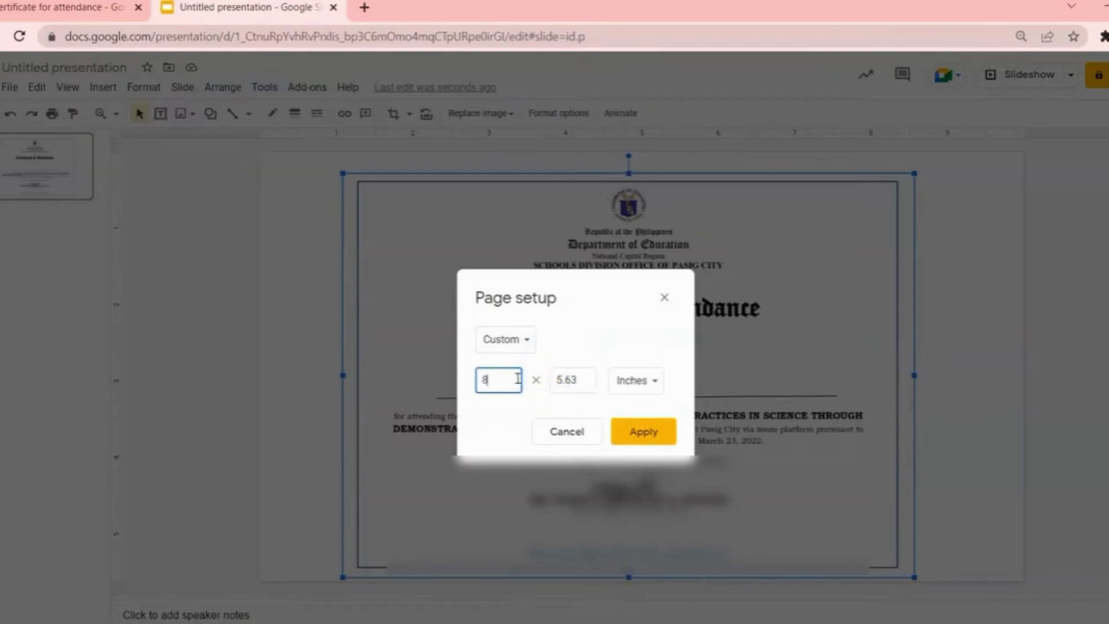
pyautogui.click(656, 431)
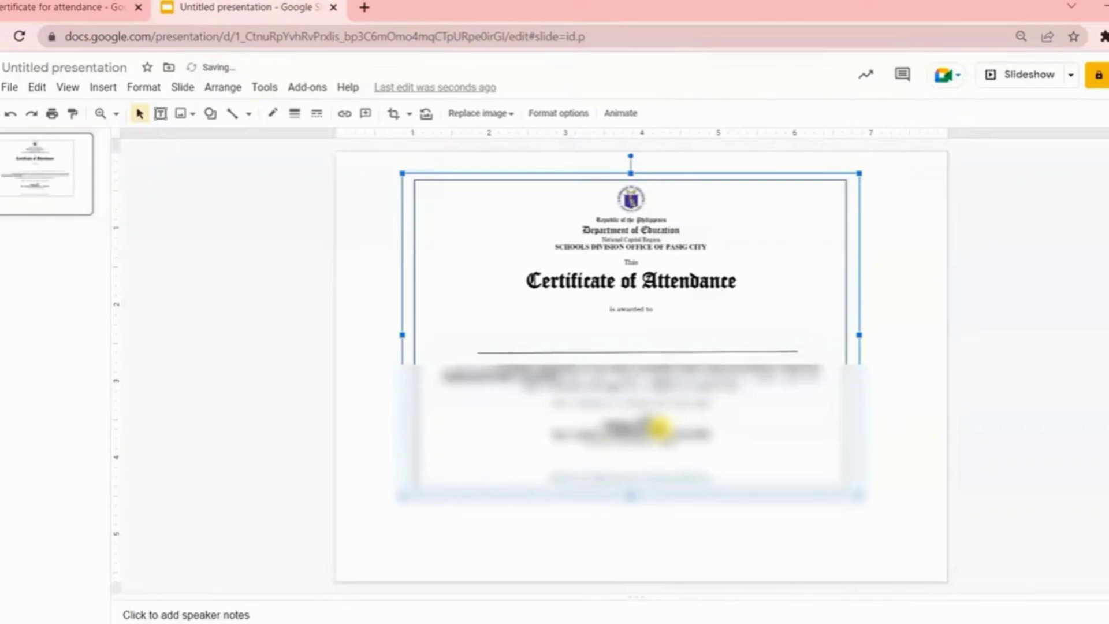
# Stretch the certificate image by its corners until it fills the slide edge to edge.
pyautogui.click(770, 569)
pyautogui.click(407, 197)
pyautogui.moveTo(401, 174); pyautogui.dragTo(380, 157)
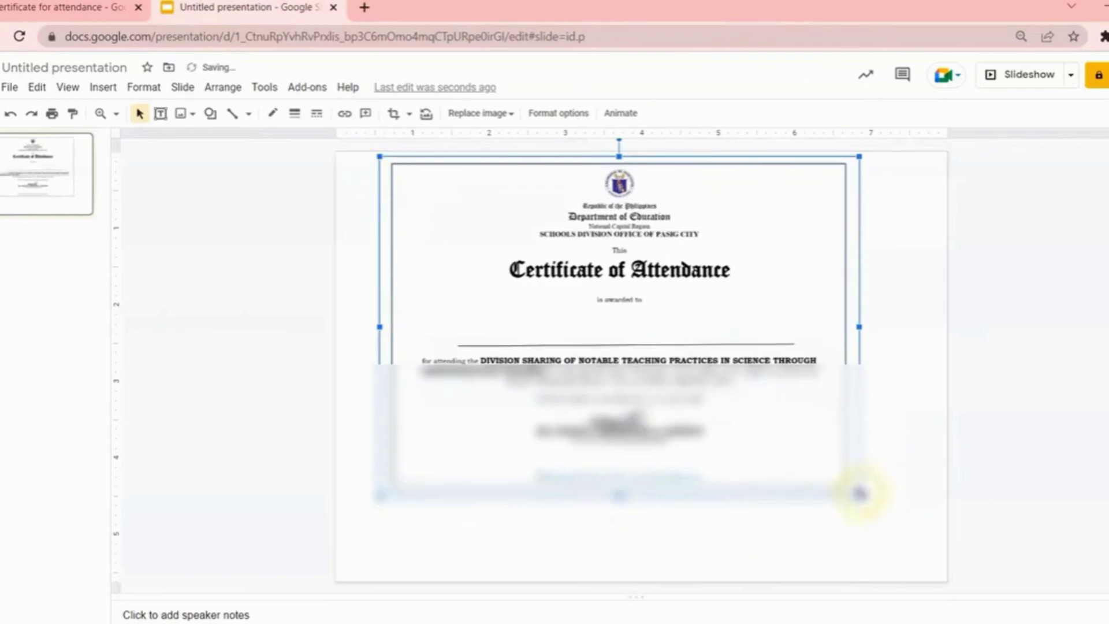
pyautogui.moveTo(857, 496); pyautogui.dragTo(903, 555)
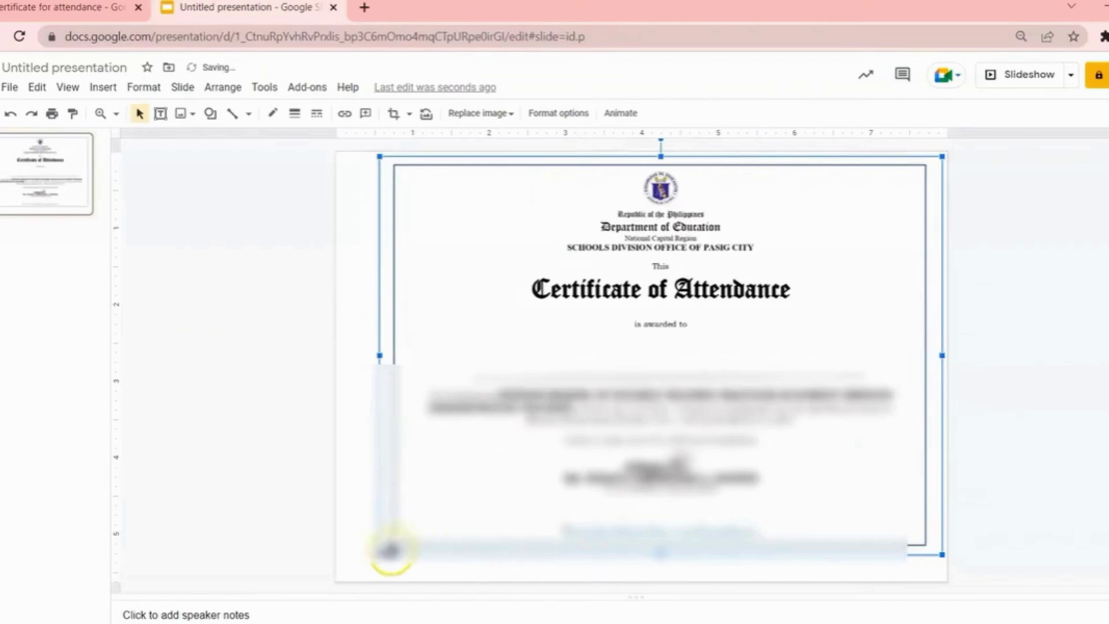
pyautogui.moveTo(380, 554); pyautogui.dragTo(347, 570)
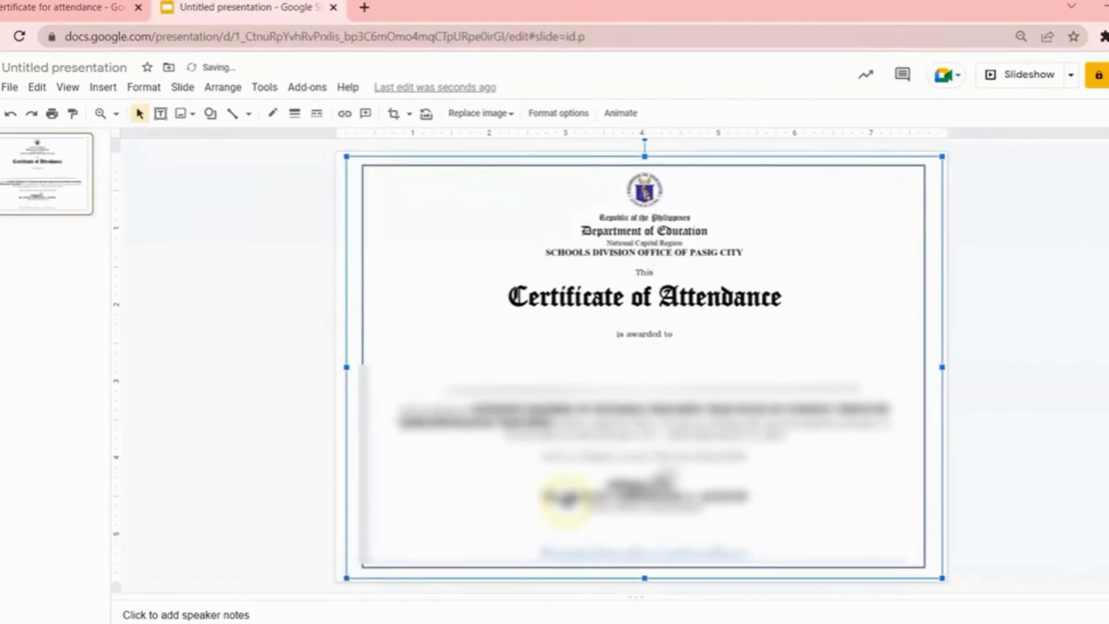
pyautogui.moveTo(569, 495); pyautogui.dragTo(557, 499)
# Draw a text box above the name line containing '<<FULL NAME>>'.
pyautogui.click(964, 524)
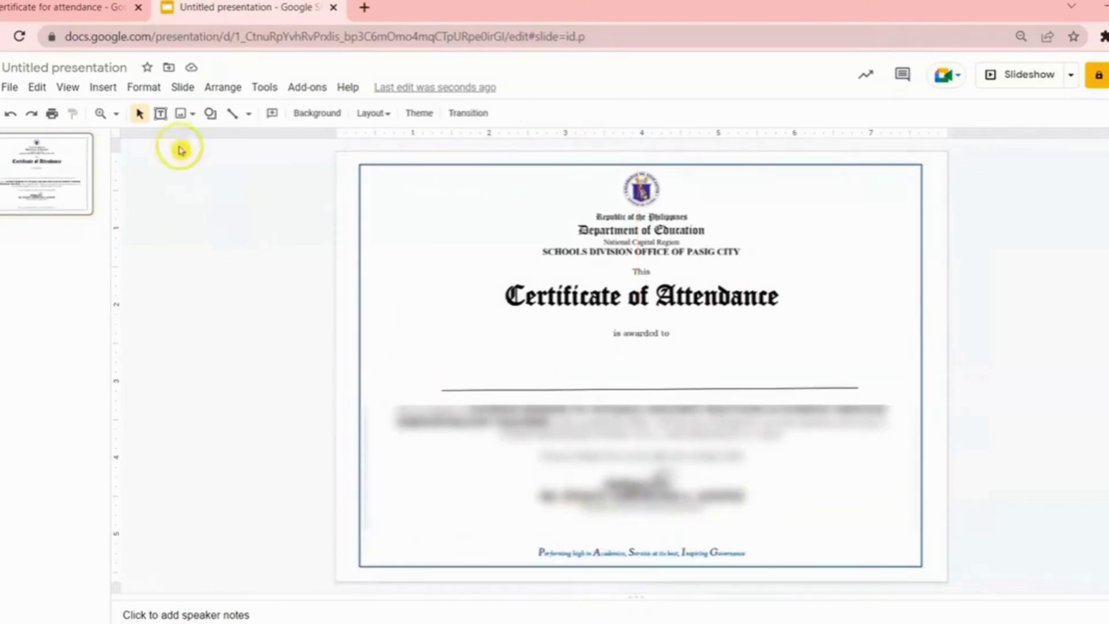
pyautogui.click(112, 89)
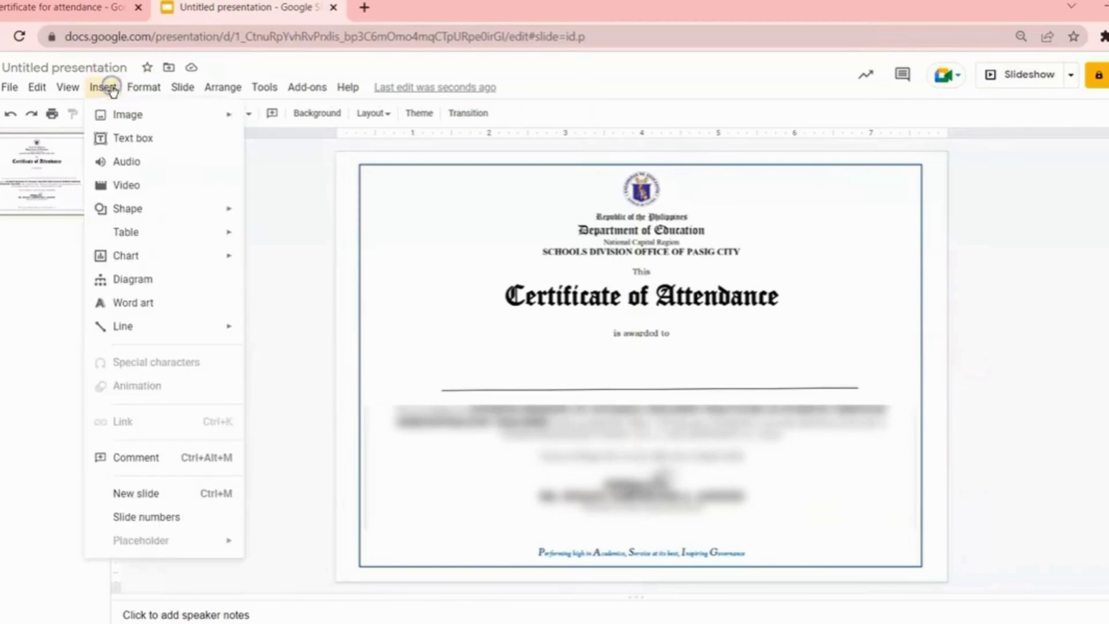
pyautogui.click(152, 136)
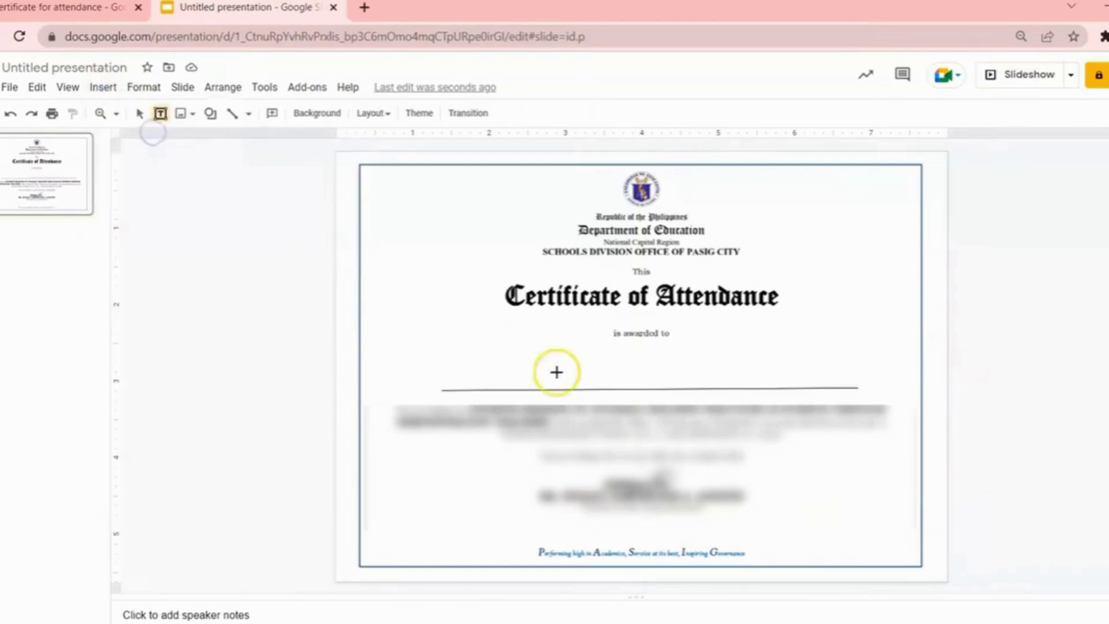
pyautogui.moveTo(513, 350)
pyautogui.mouseDown()
pyautogui.moveTo(787, 381)
pyautogui.moveTo(886, 364)
pyautogui.moveTo(921, 375)
pyautogui.mouseUp()
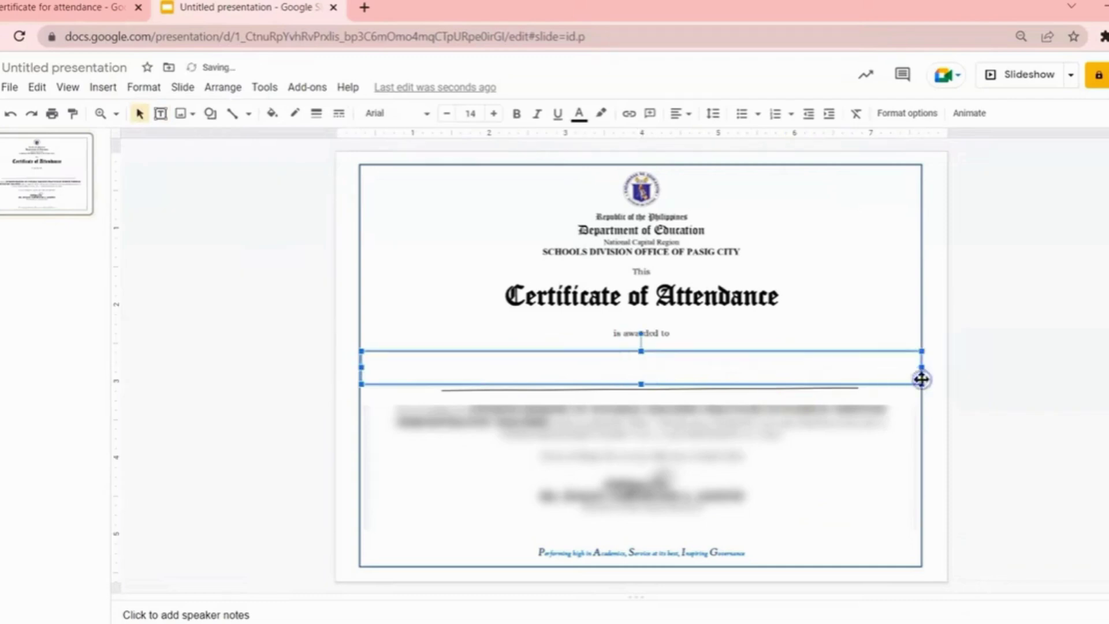
pyautogui.click(643, 372)
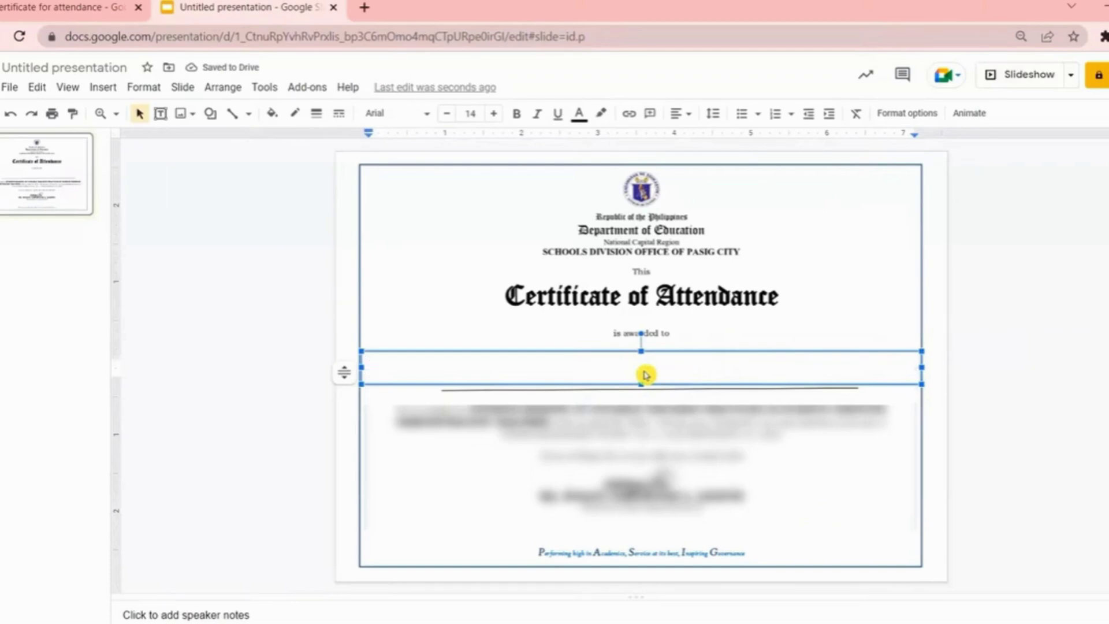
pyautogui.write('<<FULL NAME>>')
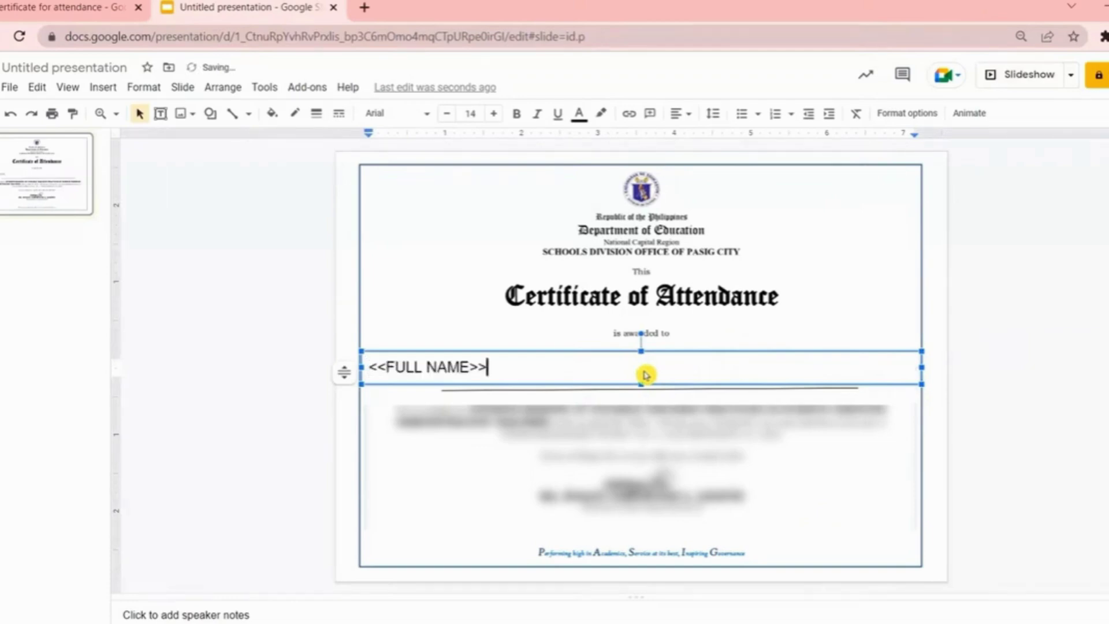
# Centre the placeholder, set it to size 30 Arial Rounded, and nudge it onto the name line.
pyautogui.click(677, 113)
pyautogui.click(700, 137)
pyautogui.hotkey('ctrl', 'a')
pyautogui.click(470, 113)
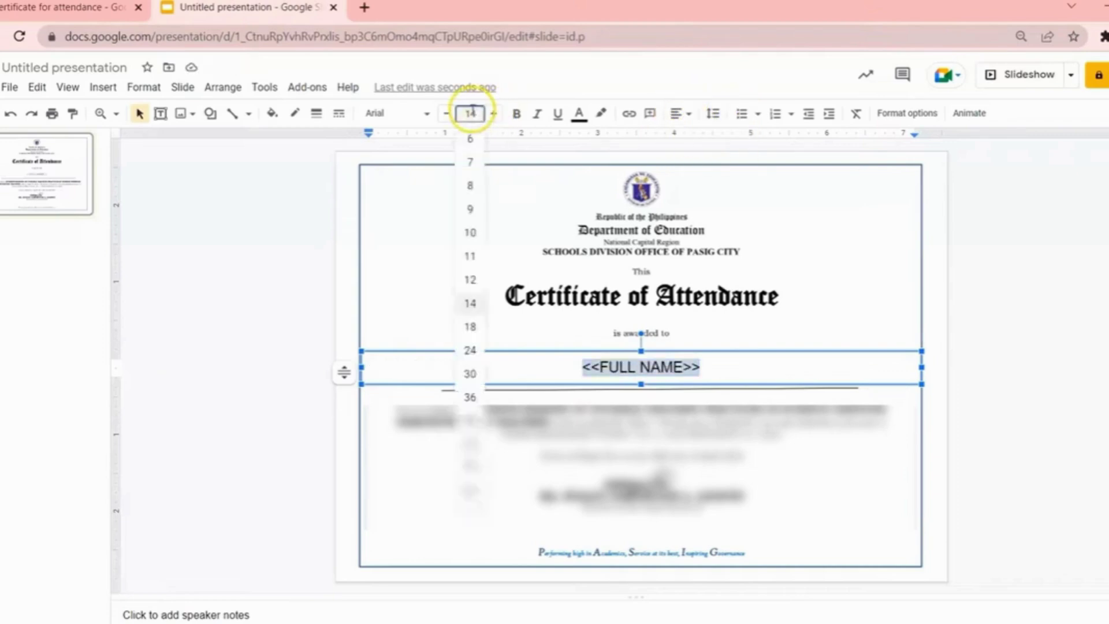
pyautogui.write('30')
pyautogui.press('Return')
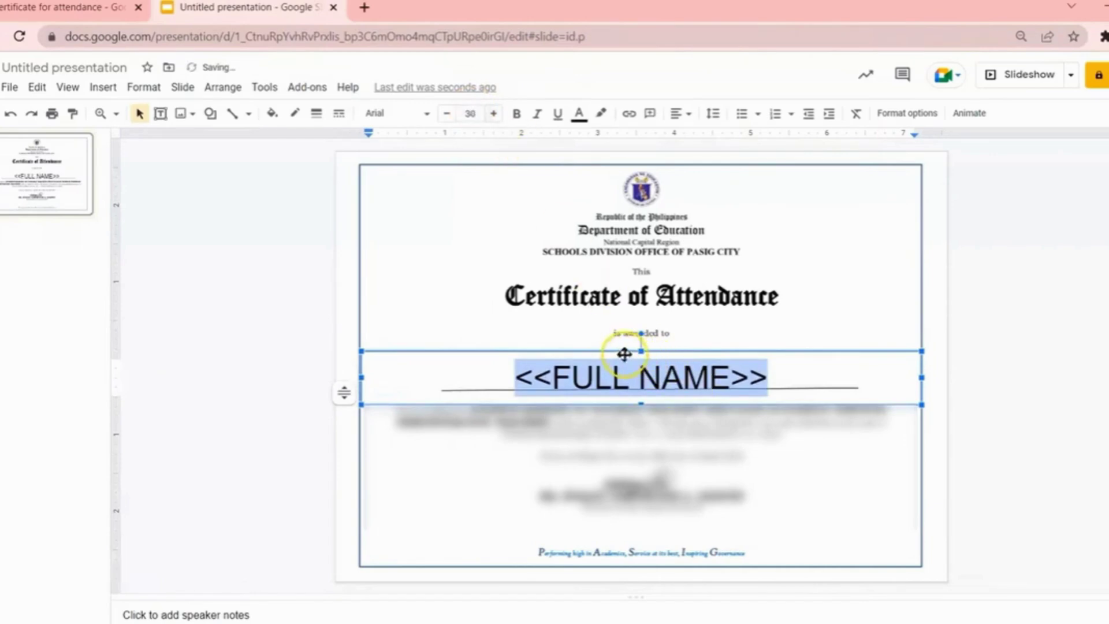
pyautogui.click(622, 353)
pyautogui.moveTo(622, 353); pyautogui.dragTo(620, 345)
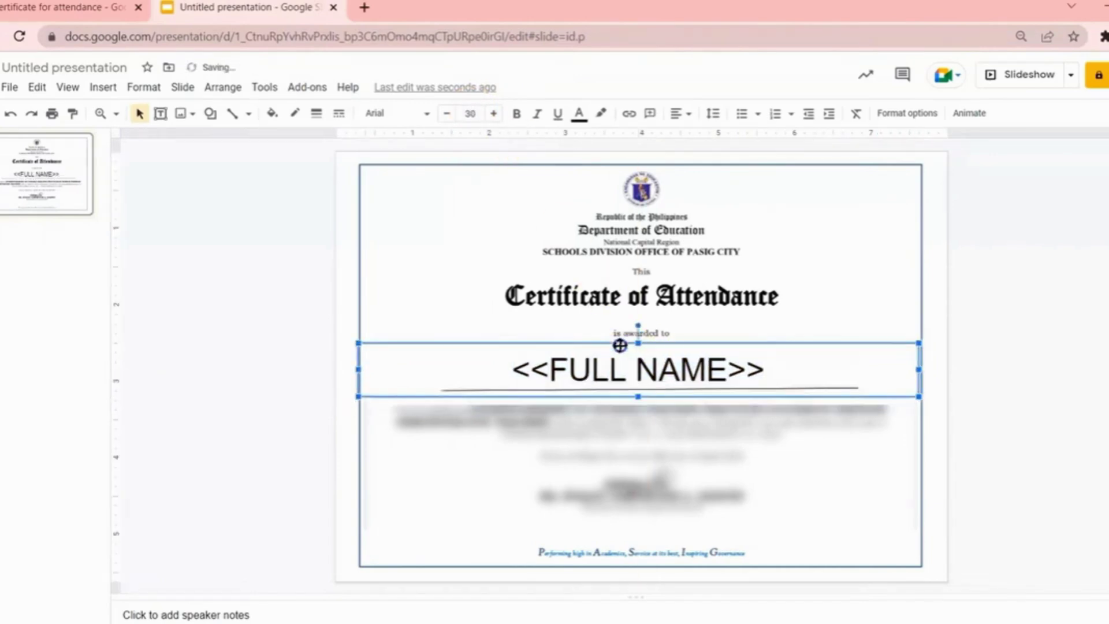
pyautogui.click(391, 114)
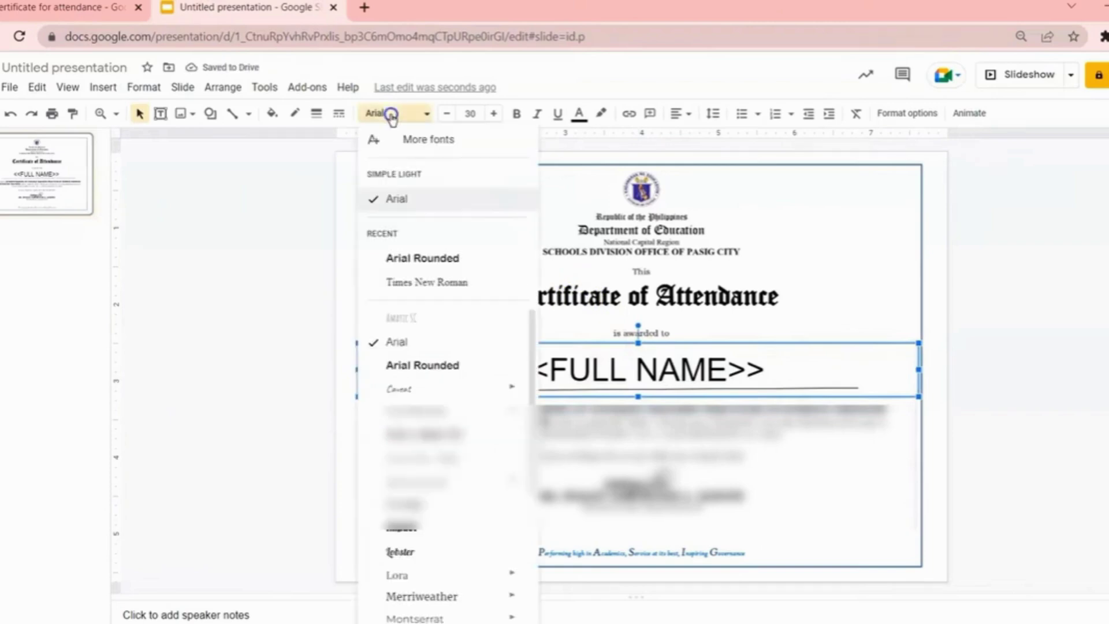
pyautogui.click(426, 258)
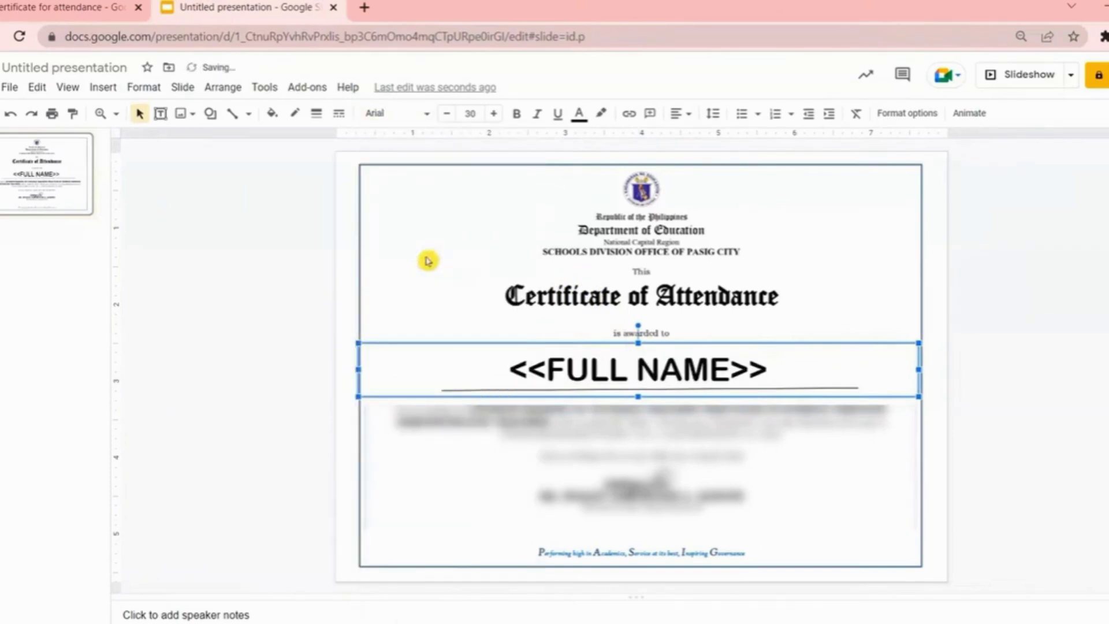
pyautogui.click(472, 113)
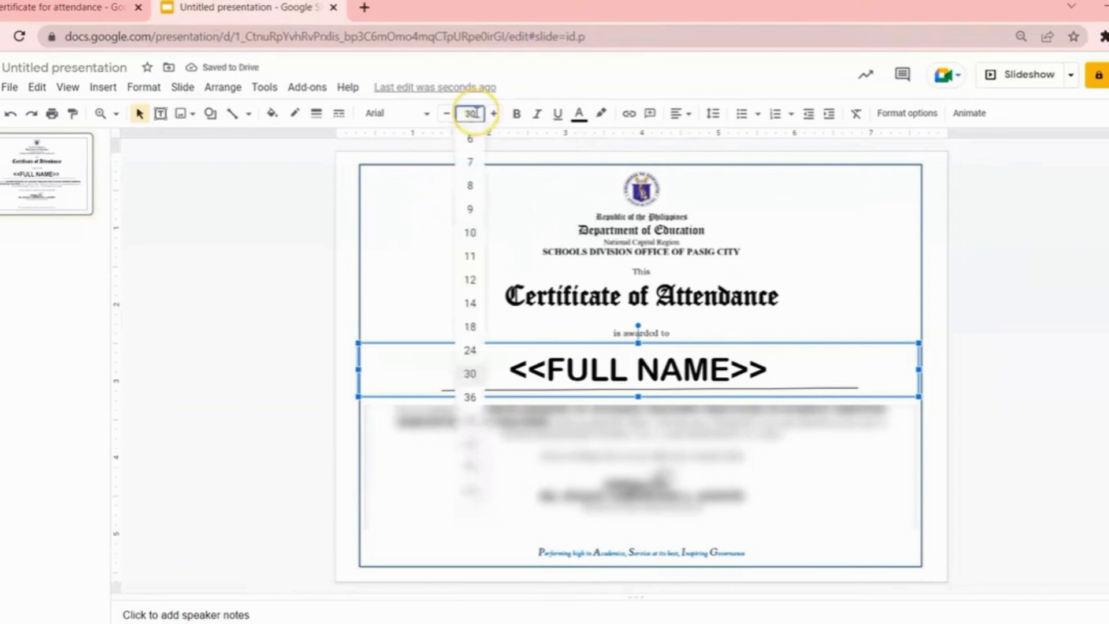
# Title the presentation 'E-CERTIFICATE TEMPLATE'.
pyautogui.click(79, 161)
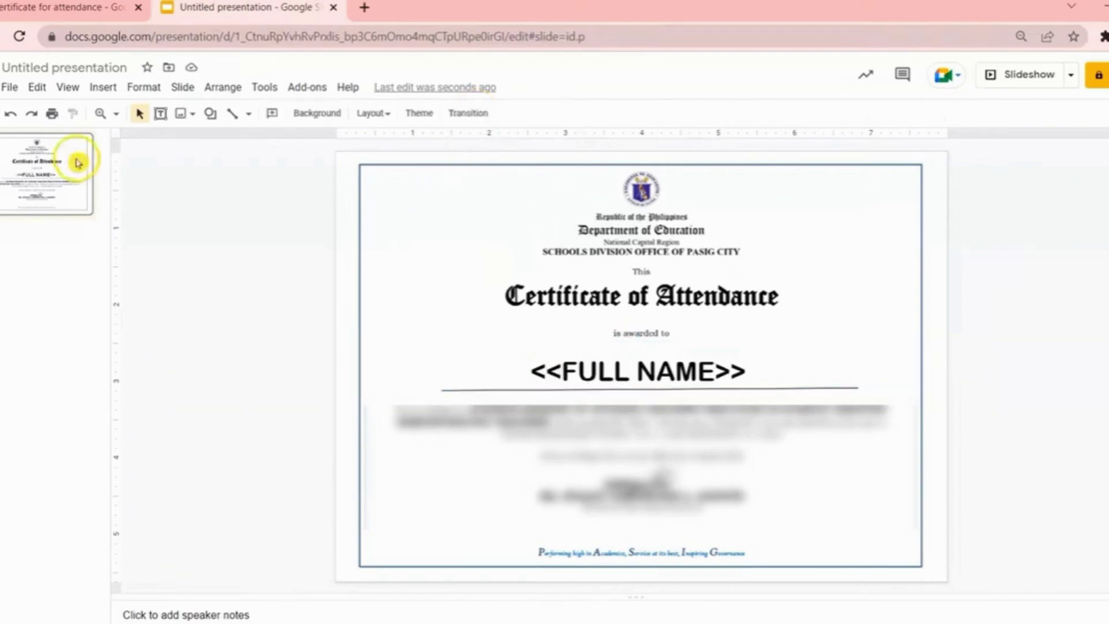
pyautogui.click(58, 65)
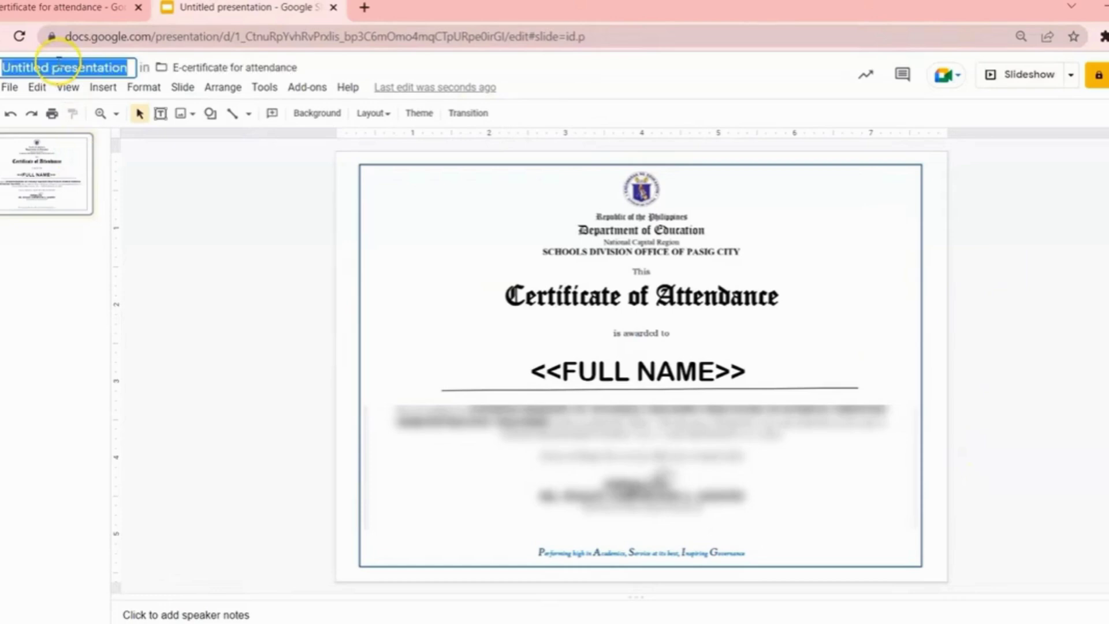
pyautogui.write('E-CERTIFICATE TEMPLATE')
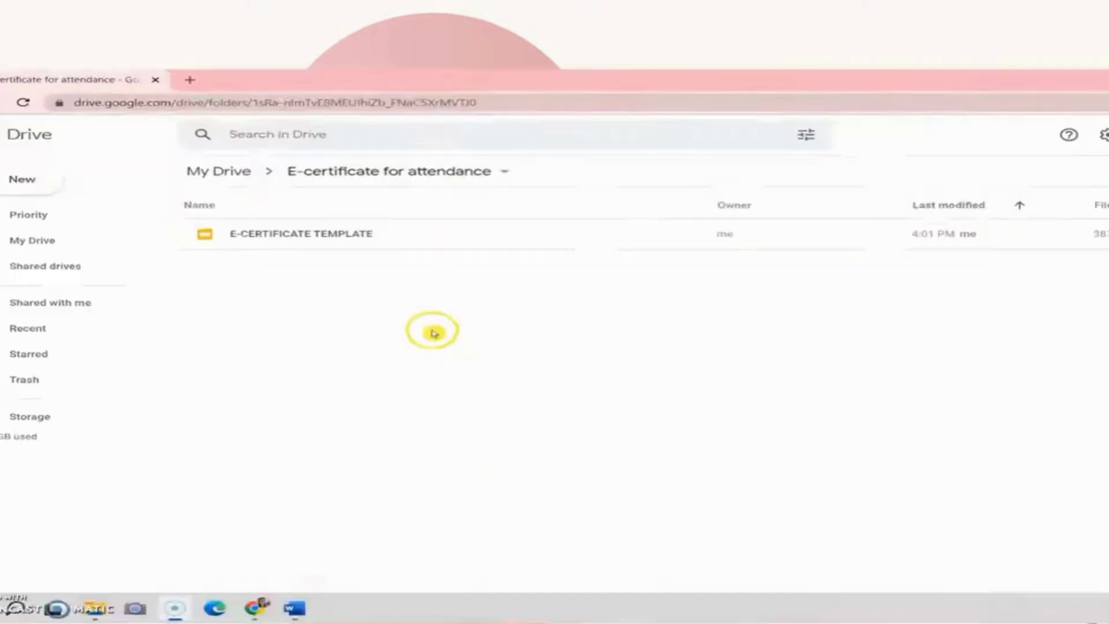
# Create a new blank Google Form in the current folder.
pyautogui.rightClick(433, 326)
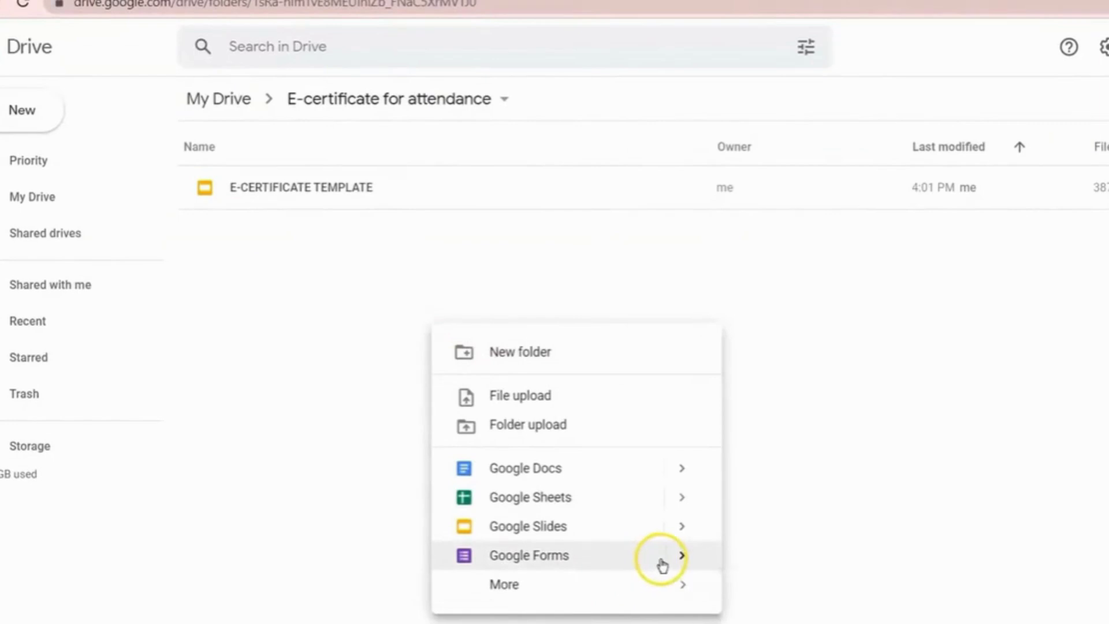
pyautogui.moveTo(681, 557)
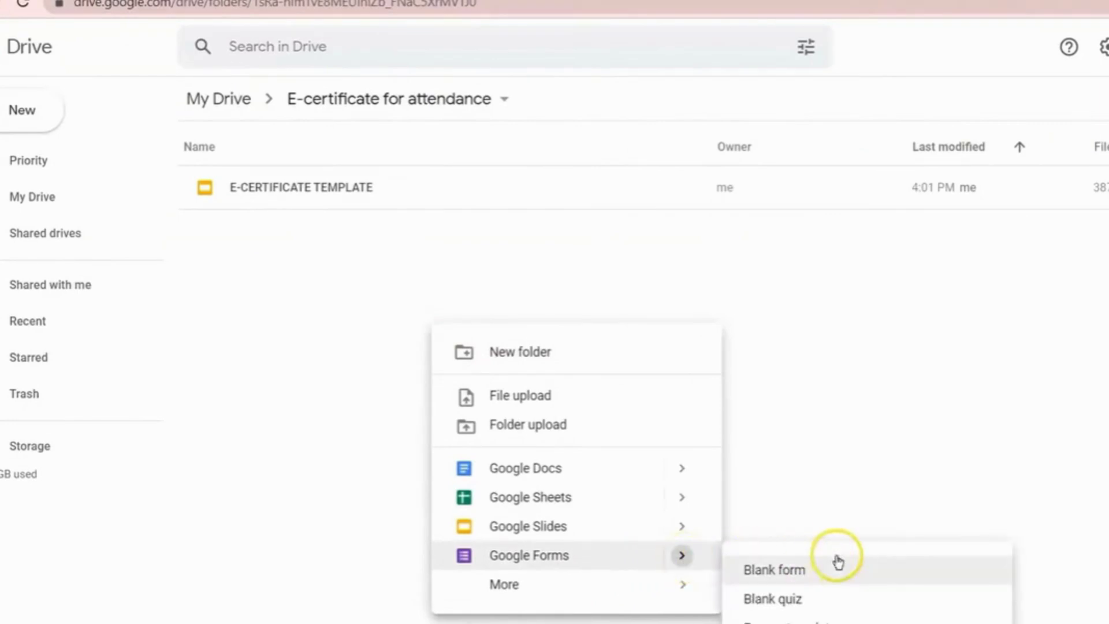
pyautogui.click(847, 582)
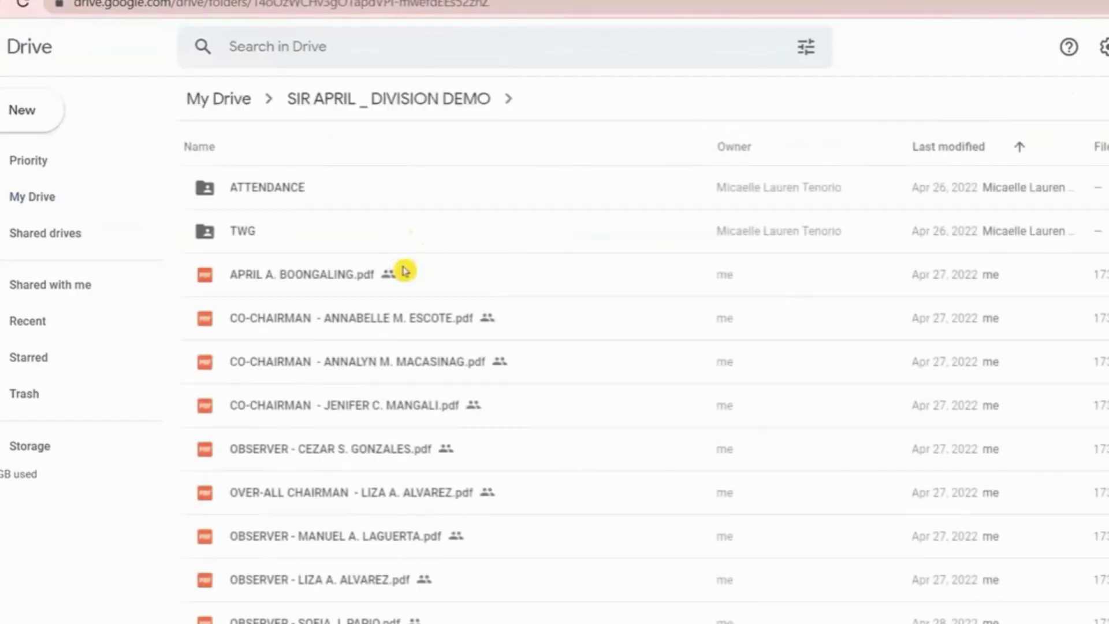
# Copy the ATTENDANCE form and rename the copy 'ATTENDANCE (SAMPLE)'.
pyautogui.doubleClick(391, 187)
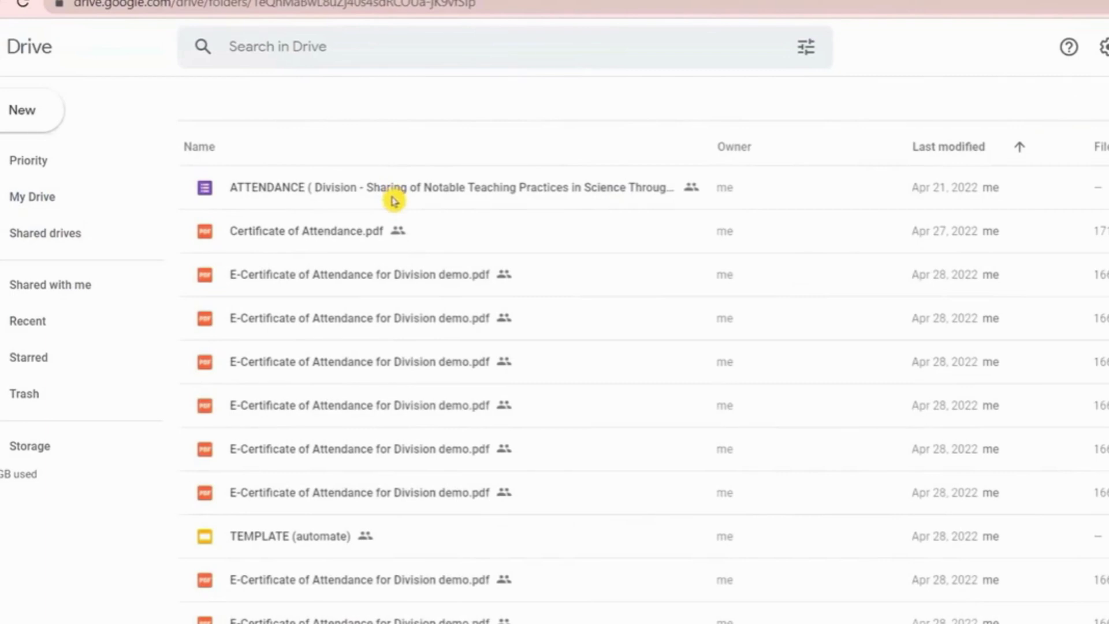
pyautogui.rightClick(394, 201)
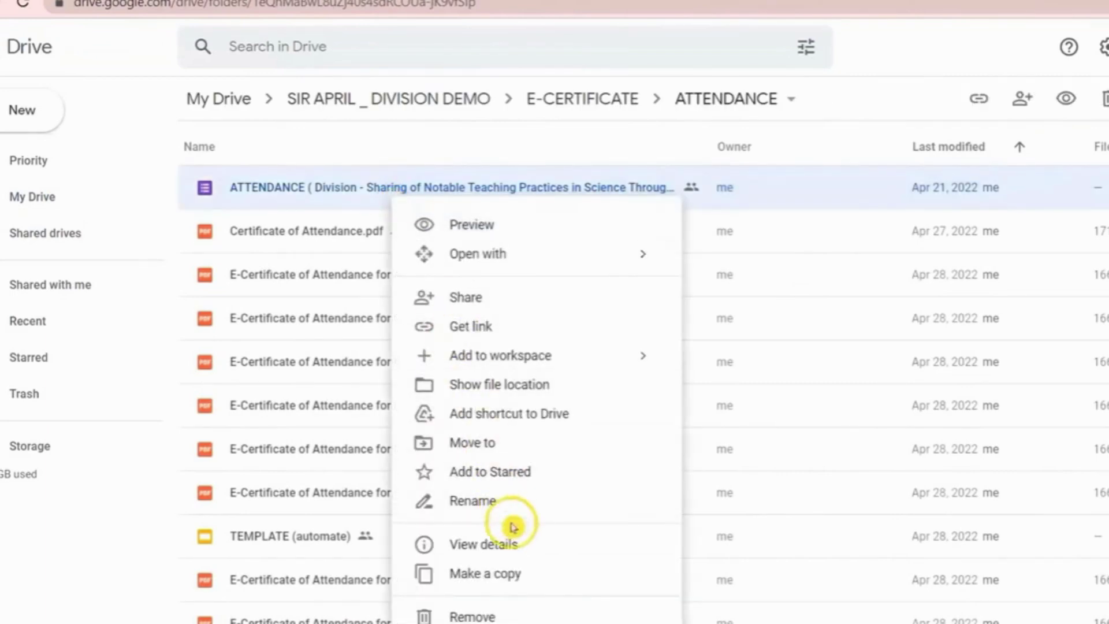
pyautogui.click(539, 584)
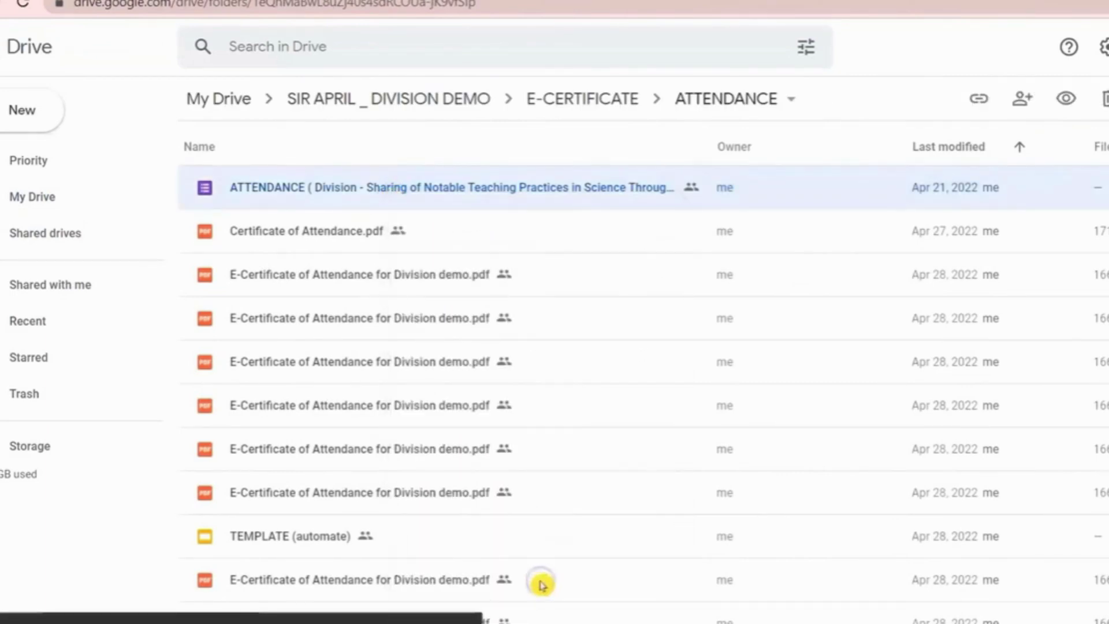
pyautogui.scroll(-6, 539, 584)
pyautogui.rightClick(382, 231)
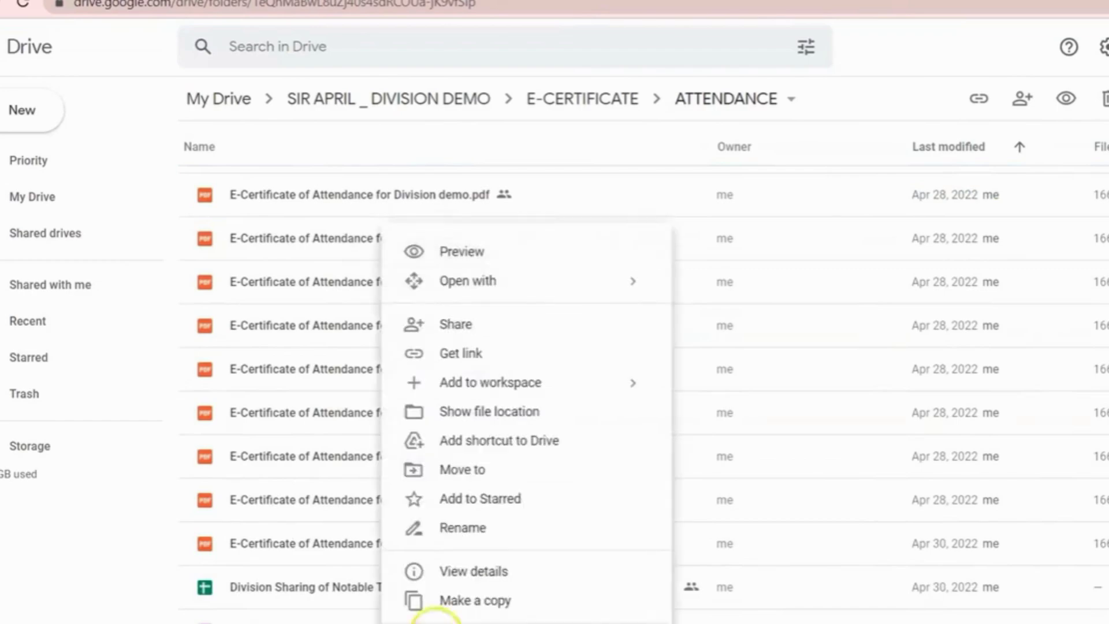
pyautogui.click(505, 528)
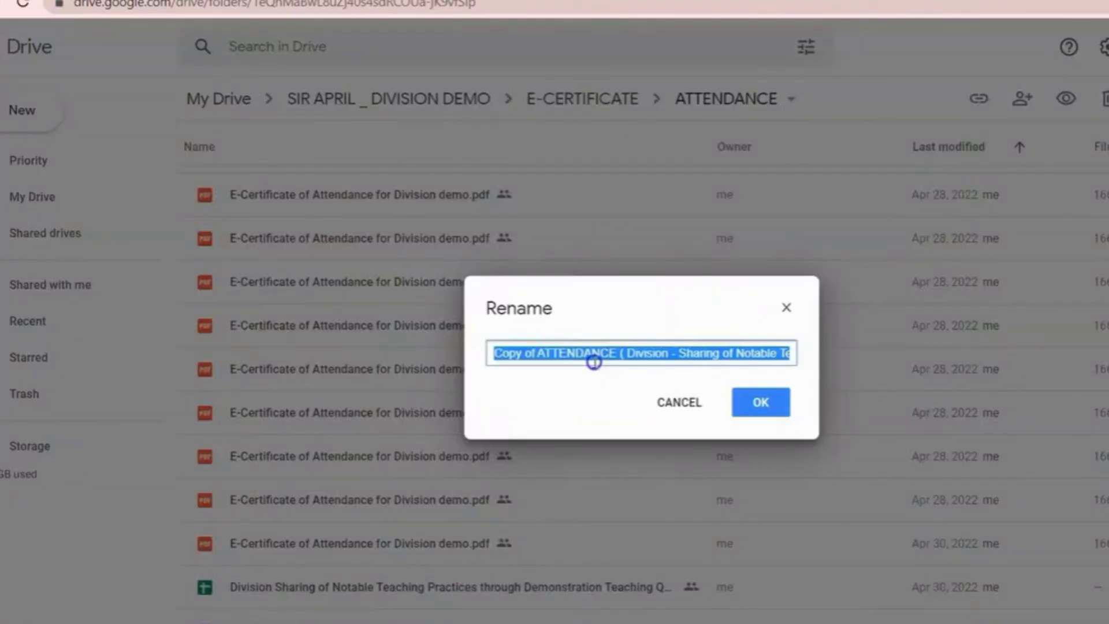
pyautogui.hotkey('ctrl', 'v')
pyautogui.click(750, 405)
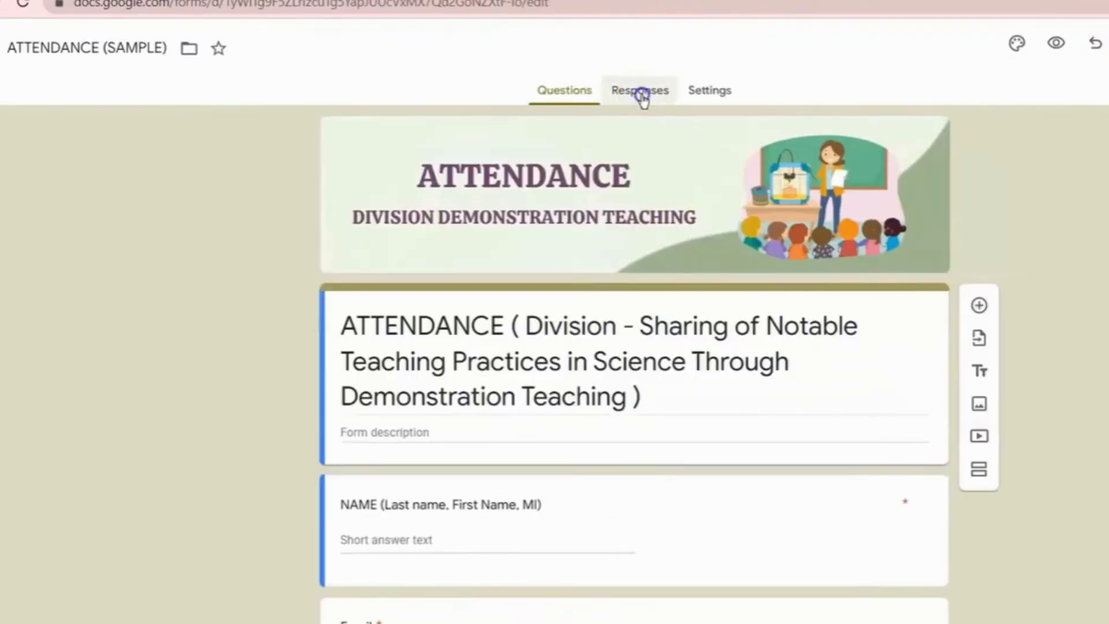
# Move the form to My Drive > E-certificate for attendance, accepting the access warning.
pyautogui.click(641, 95)
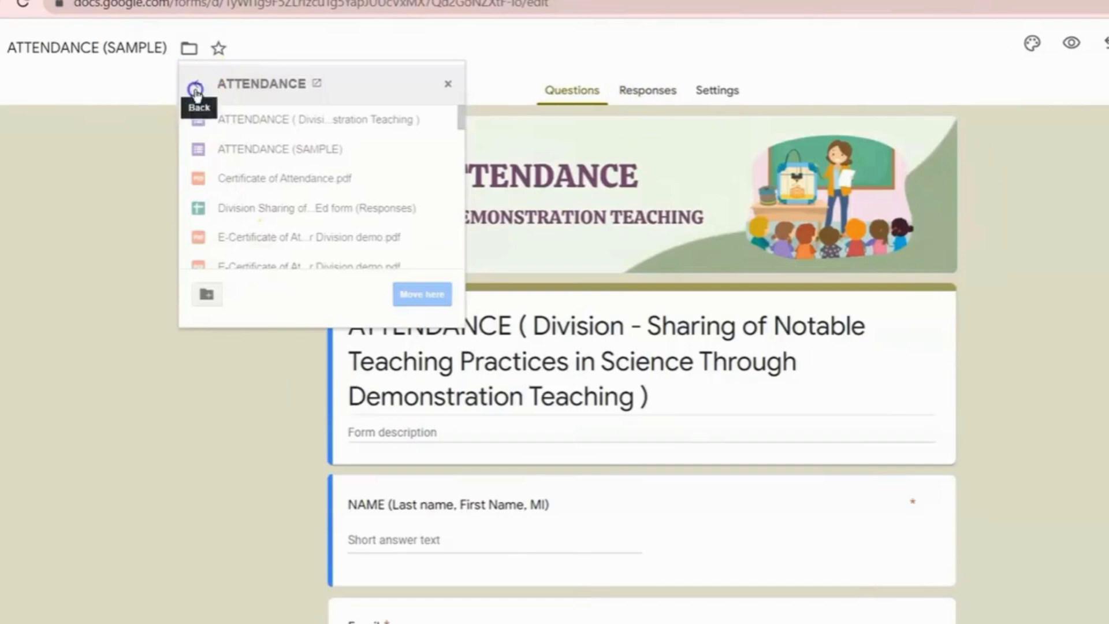
pyautogui.click(195, 89)
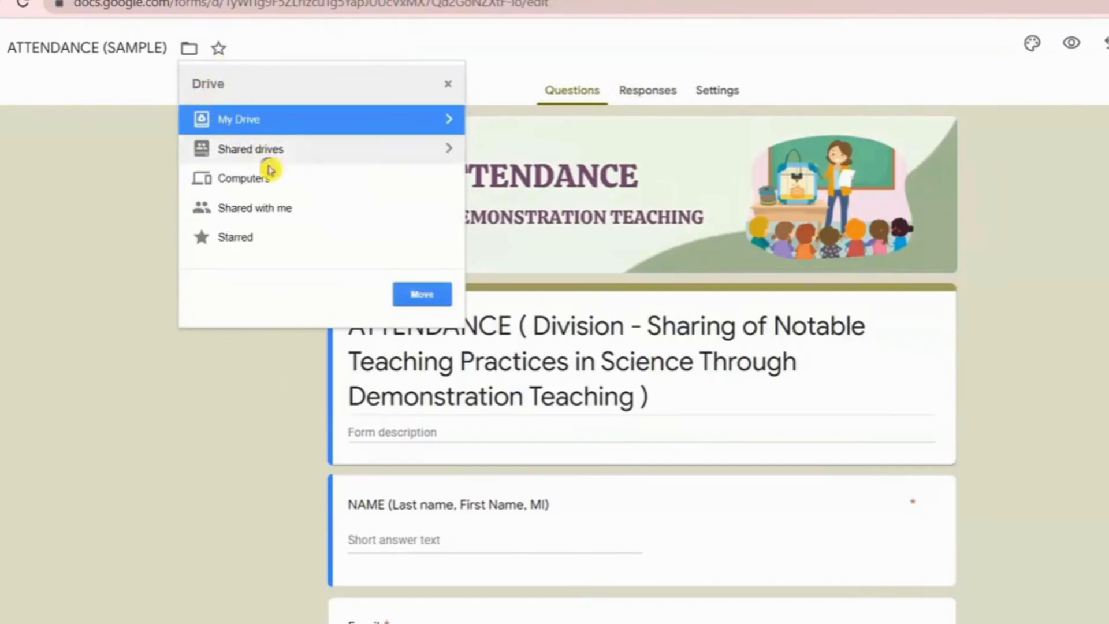
pyautogui.click(448, 119)
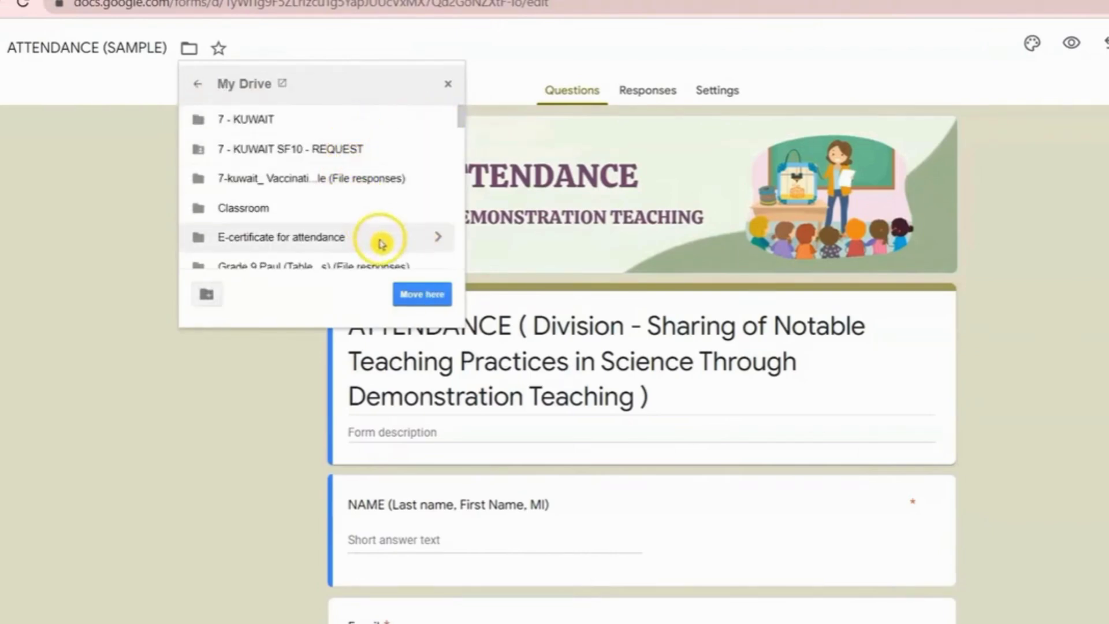
pyautogui.click(442, 240)
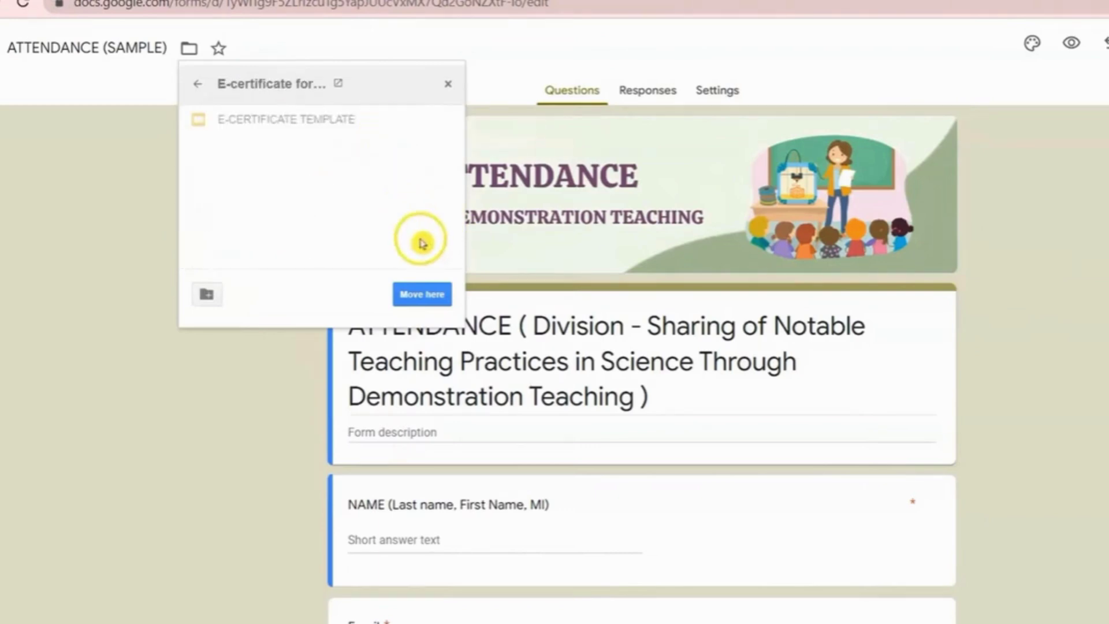
pyautogui.click(440, 291)
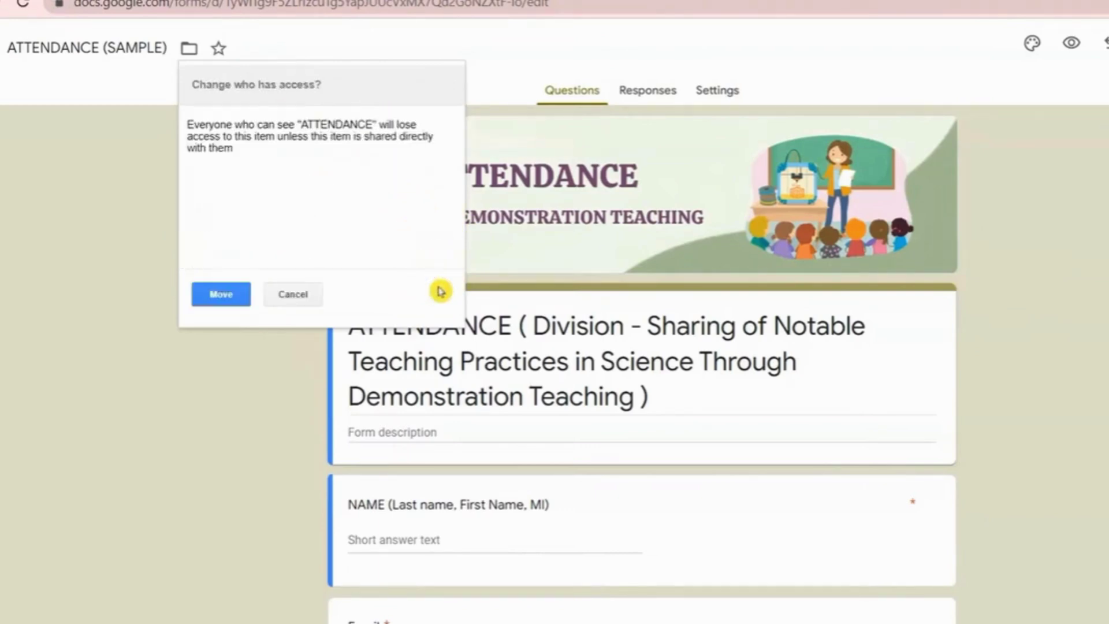
pyautogui.click(235, 294)
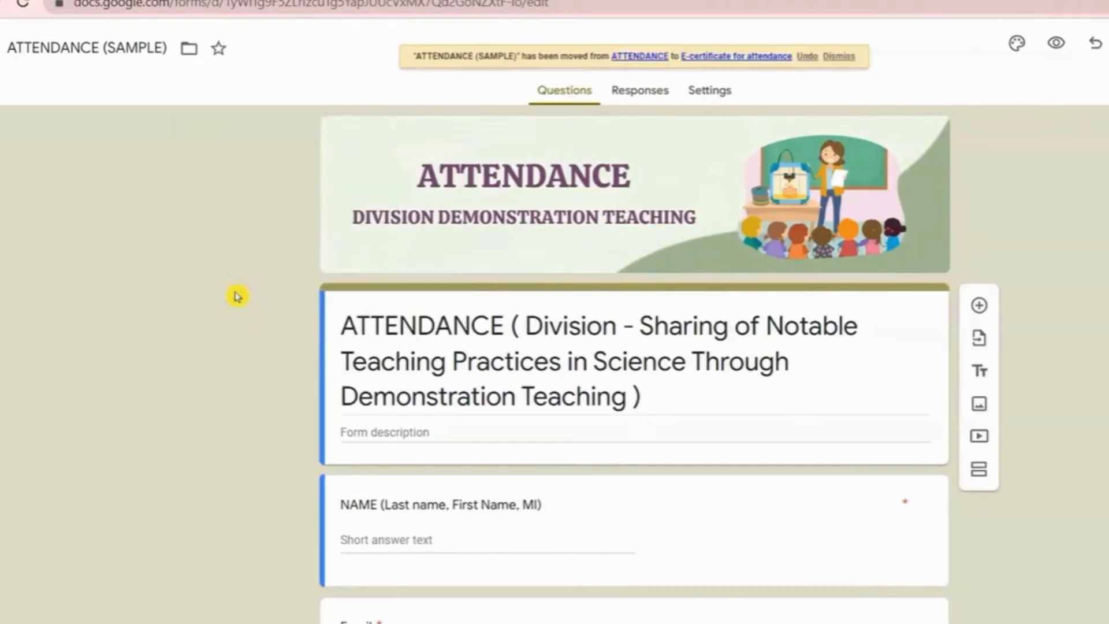
pyautogui.hotkey('ctrl', 'Tab')
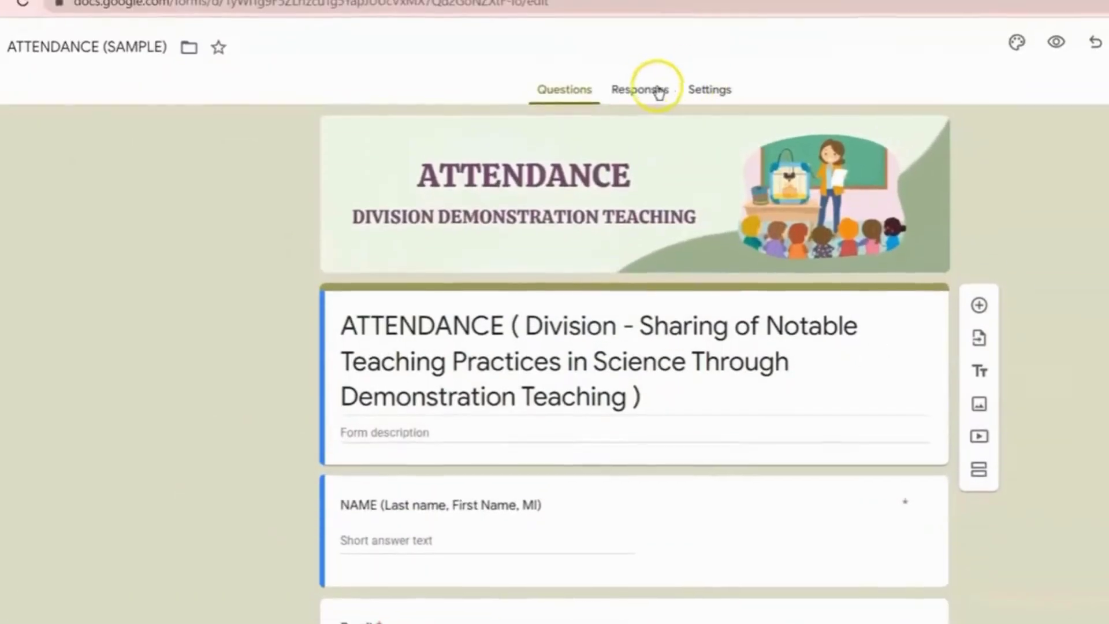
# Link the form's responses to a new spreadsheet, ATTENDANCE (SAMPLE) (Responses).
pyautogui.click(650, 90)
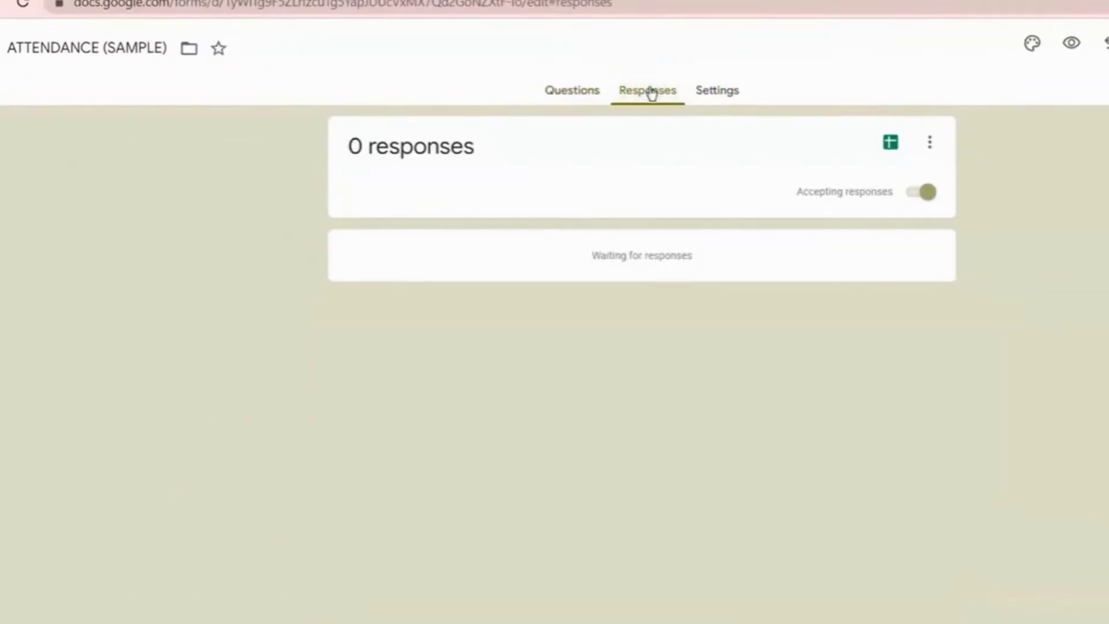
pyautogui.click(894, 147)
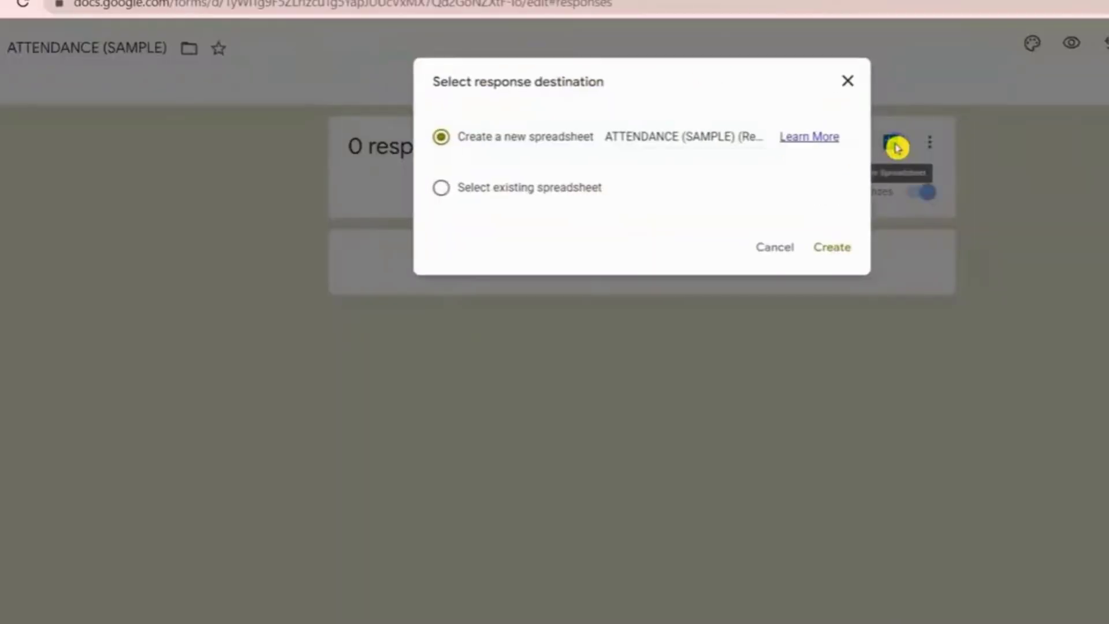
pyautogui.click(842, 247)
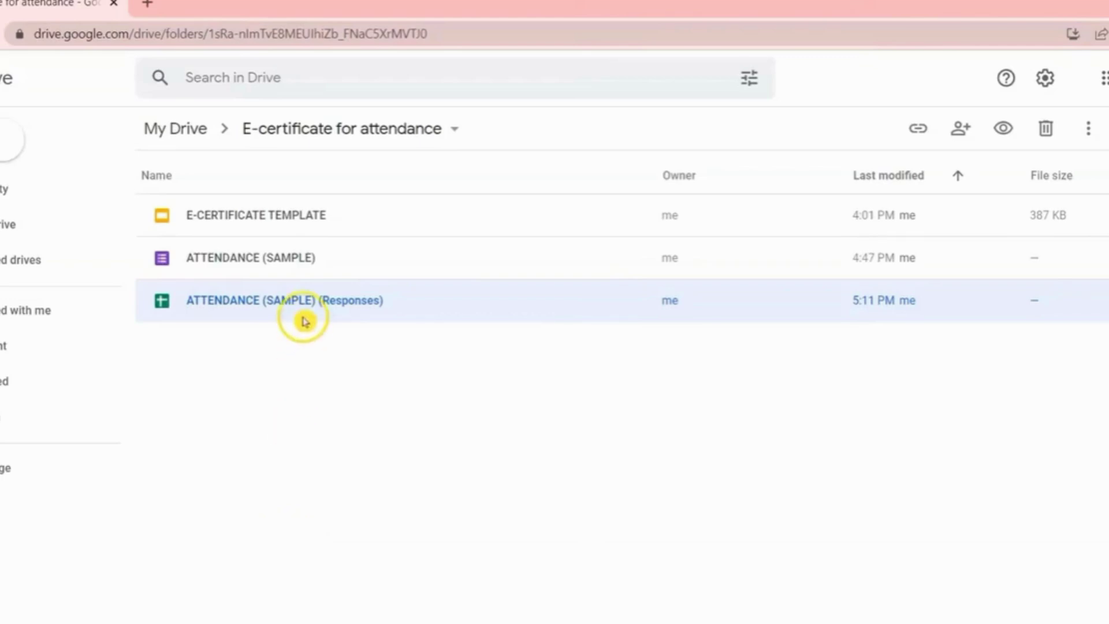
# Open ATTENDANCE (SAMPLE) (Responses) from the certificate folder.
pyautogui.doubleClick(297, 315)
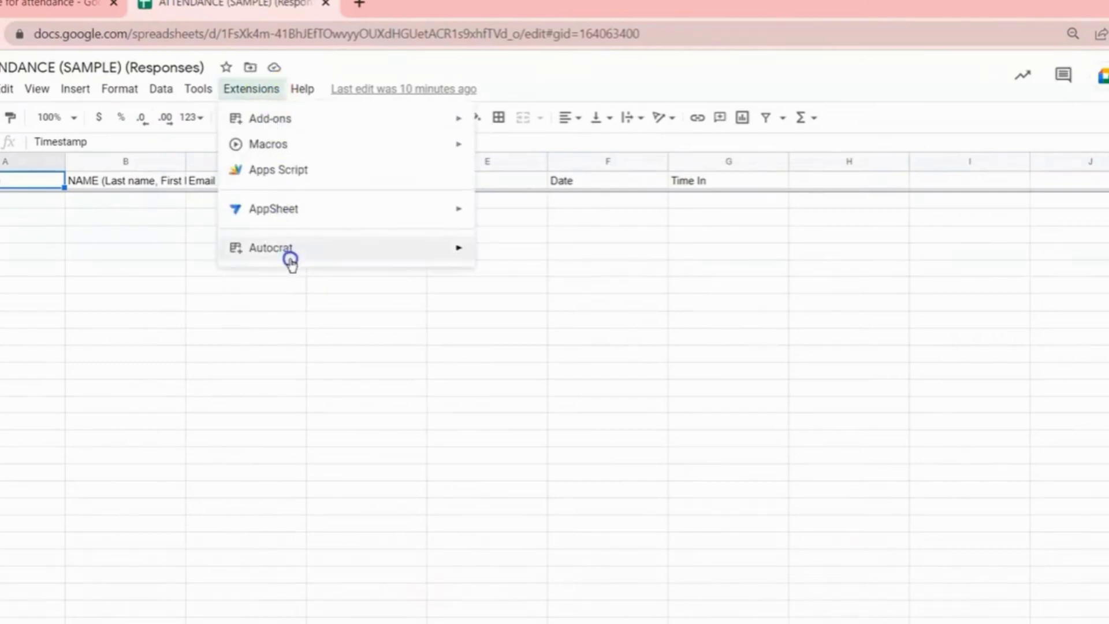
# Launch Autocrat from the Extensions menu on the responses sheet.
pyautogui.moveTo(468, 258)
pyautogui.click(502, 258)
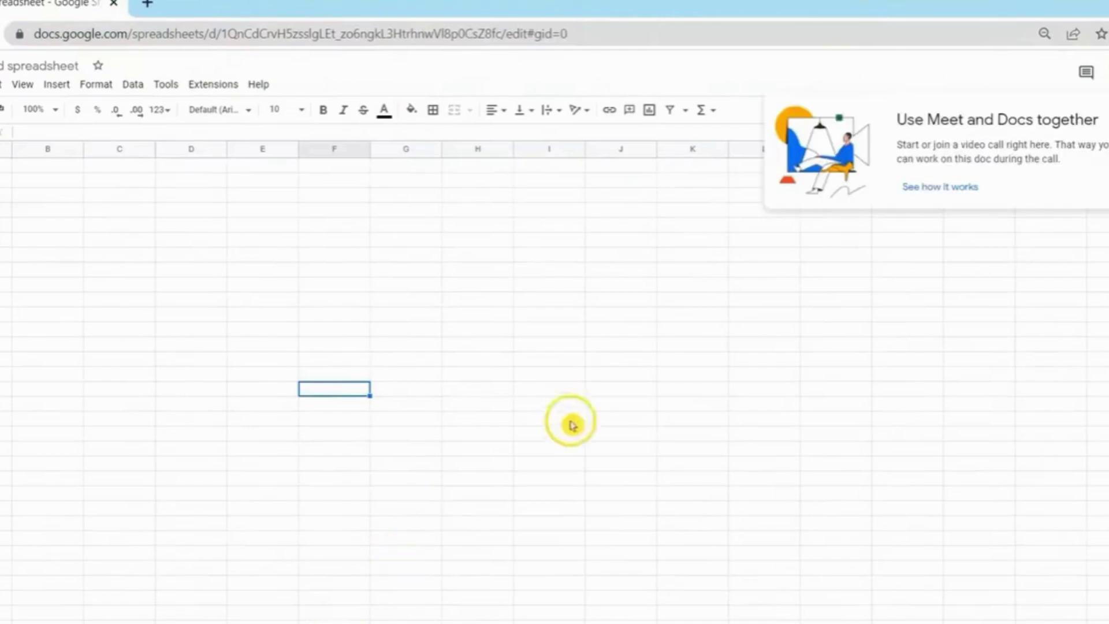
# Dismiss the video-call tip and install the Autocrat add-on.
pyautogui.click(571, 423)
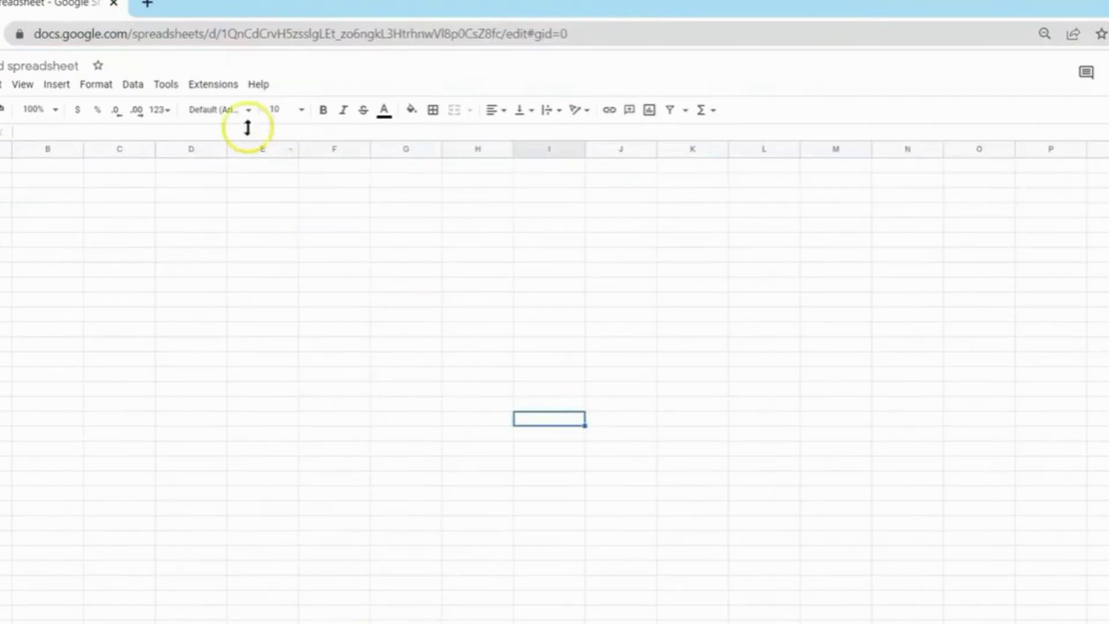
pyautogui.click(225, 92)
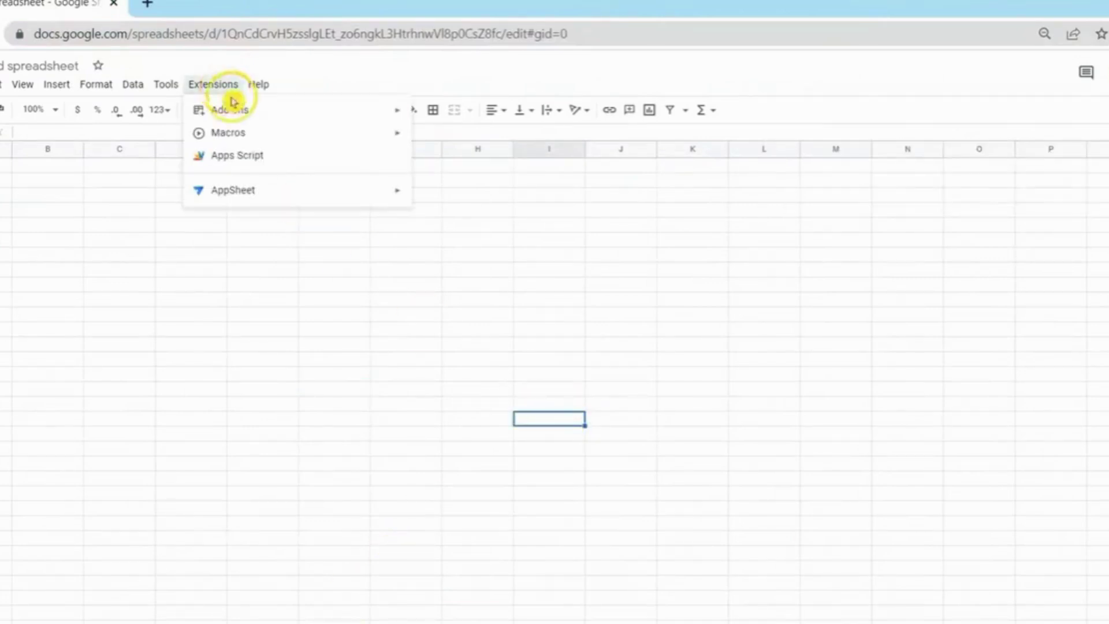
pyautogui.moveTo(354, 111)
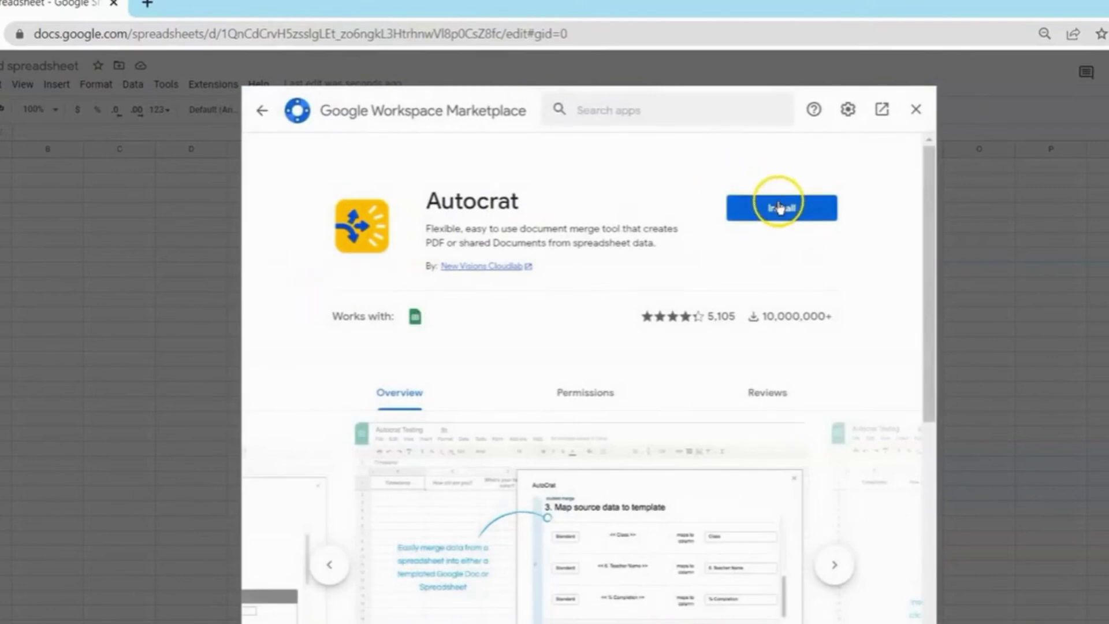
pyautogui.click(779, 208)
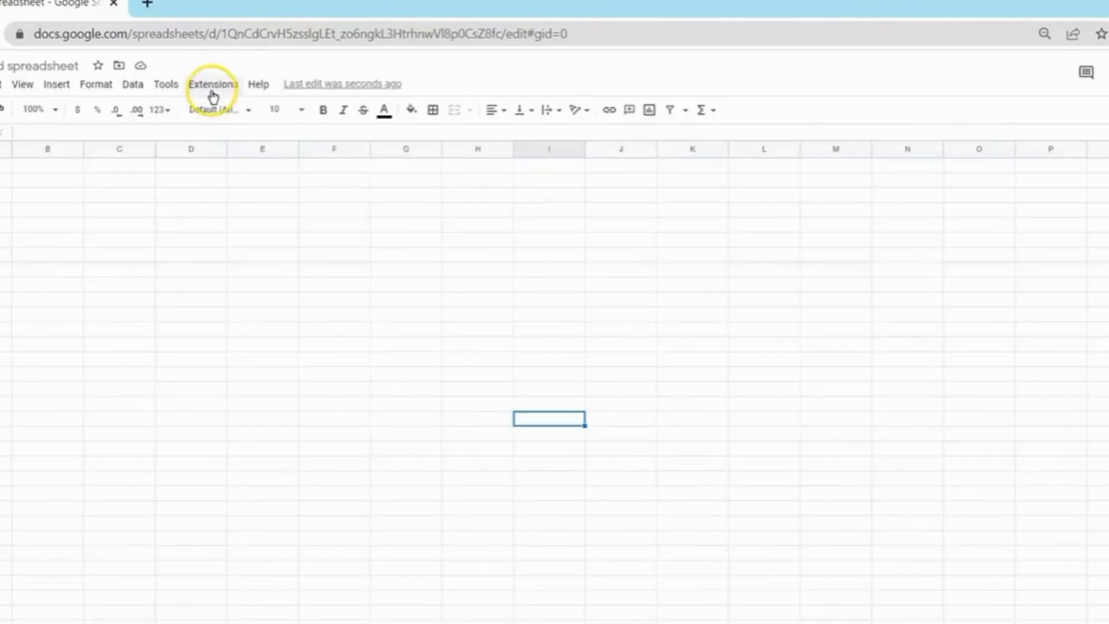
# Open Autocrat on the ATTENDANCE (SAMPLE) (Responses) sheet, which shows no merge jobs.
pyautogui.click(211, 89)
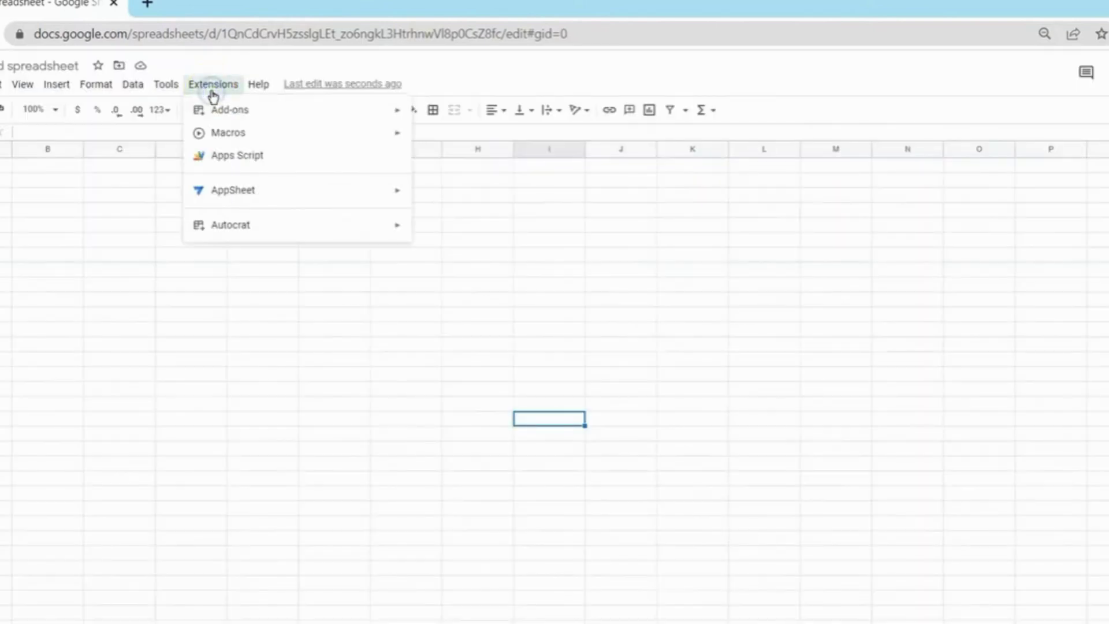
pyautogui.moveTo(261, 229)
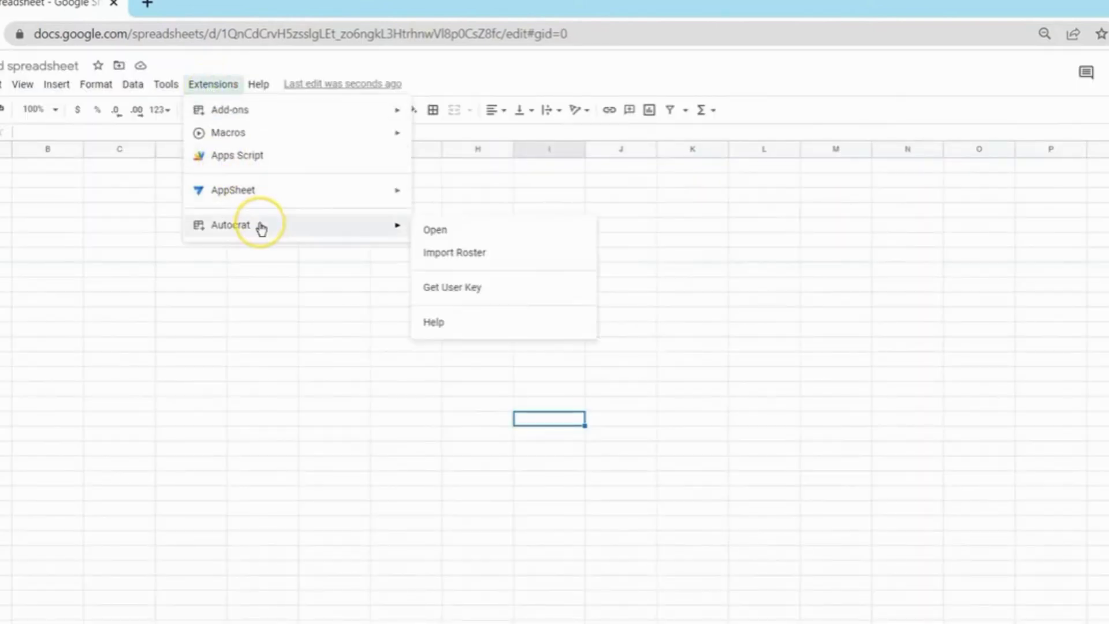
pyautogui.click(443, 229)
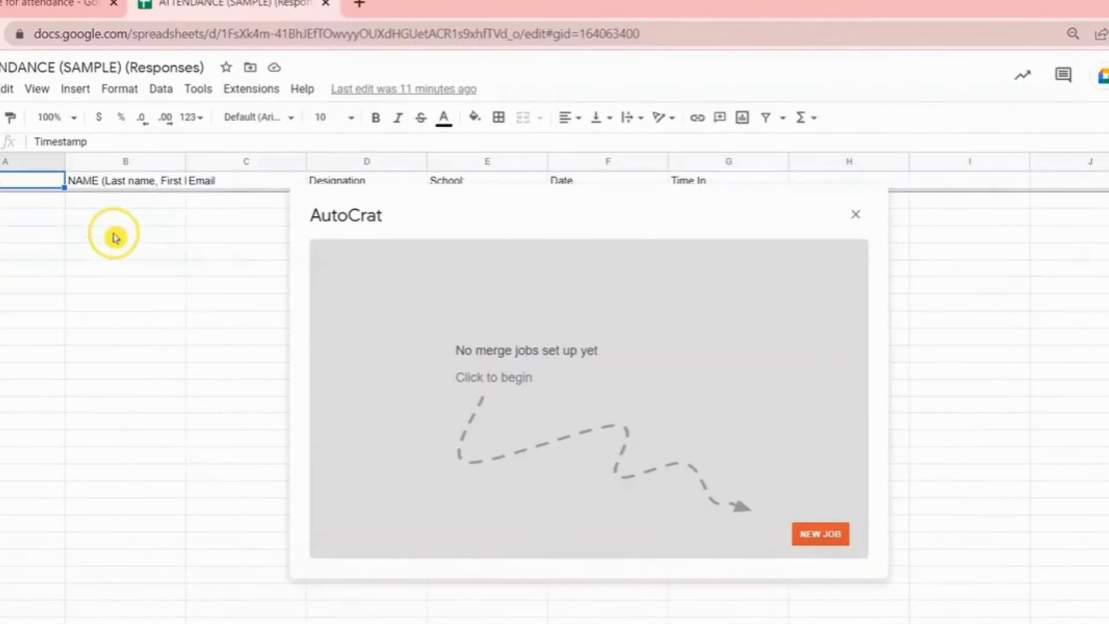
# Start a new merge job named 'E- Certificate'.
pyautogui.click(823, 534)
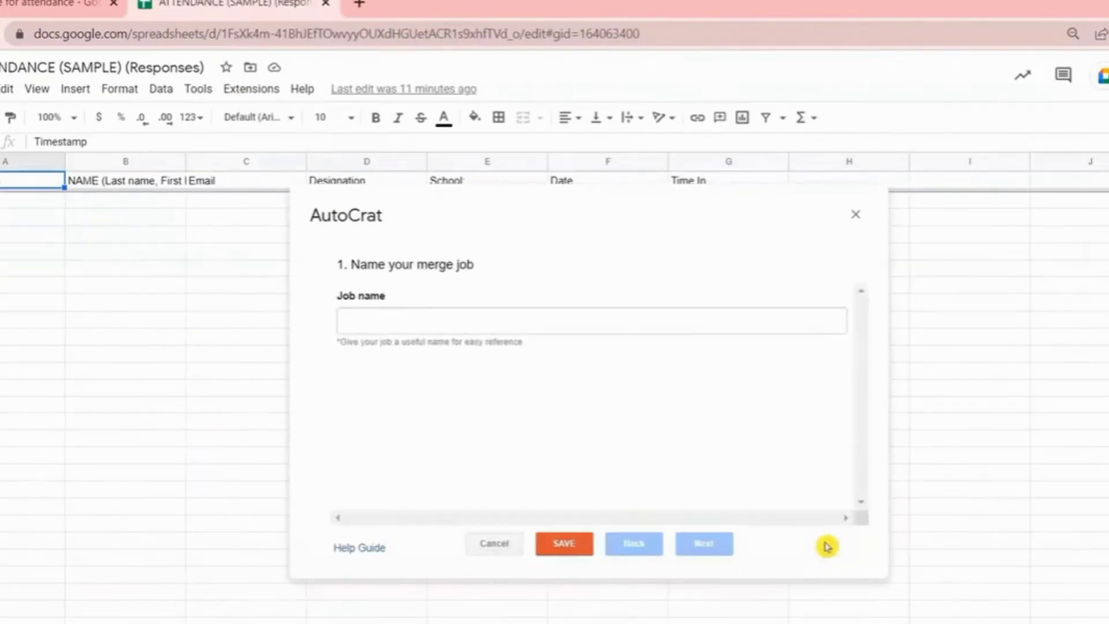
pyautogui.click(529, 317)
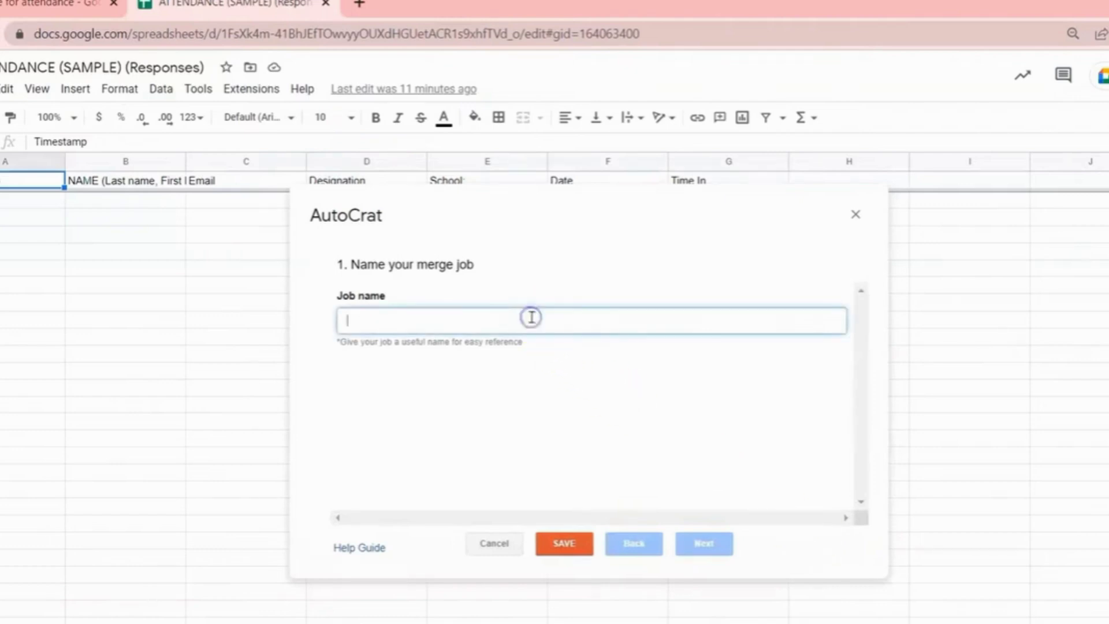
pyautogui.write('E- Certificate')
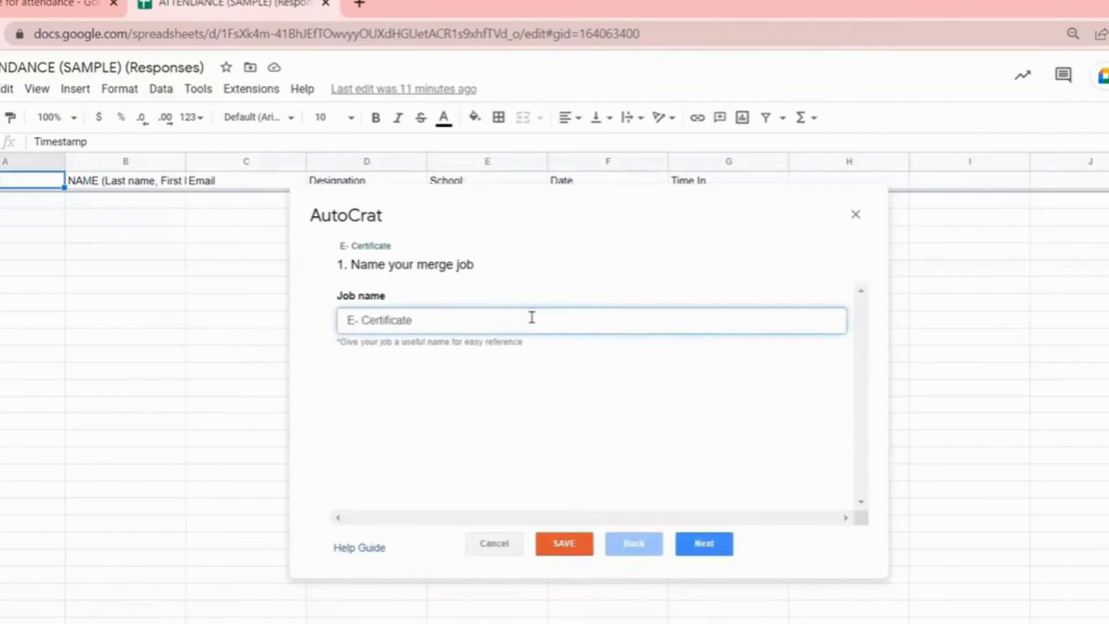
# Choose E-CERTIFICATE TEMPLATE from Drive as the job's template.
pyautogui.click(699, 546)
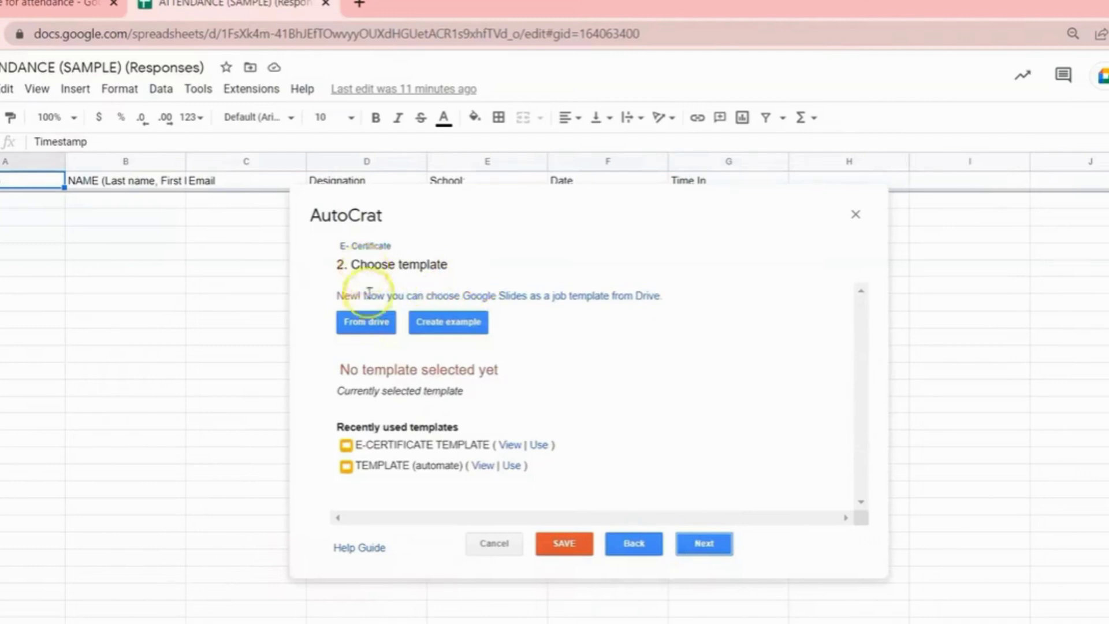
pyautogui.click(373, 321)
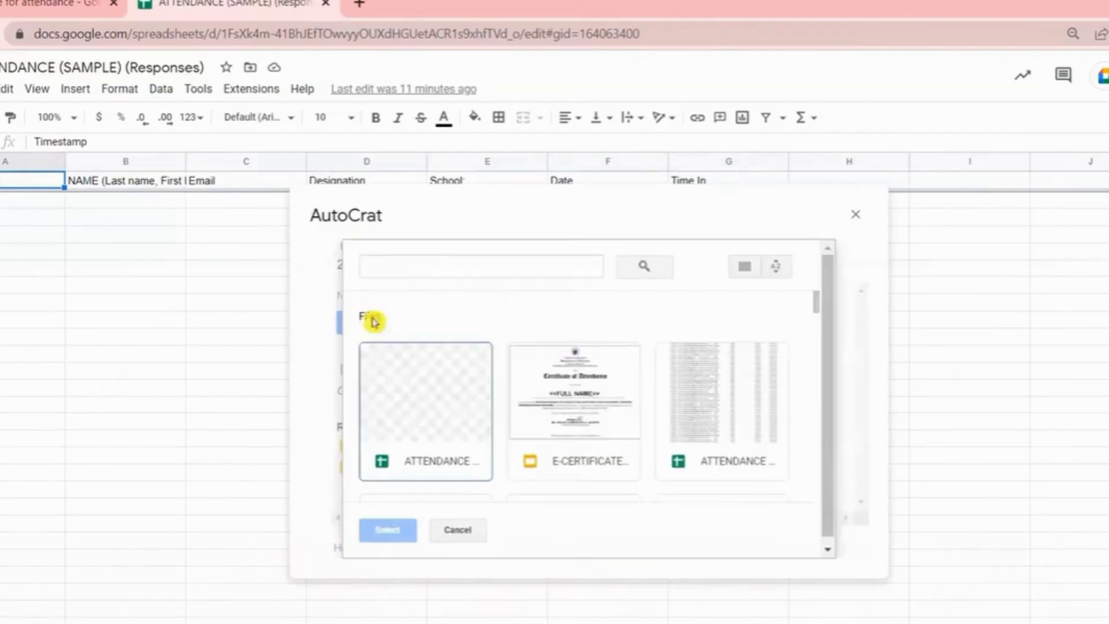
pyautogui.click(575, 427)
pyautogui.click(397, 532)
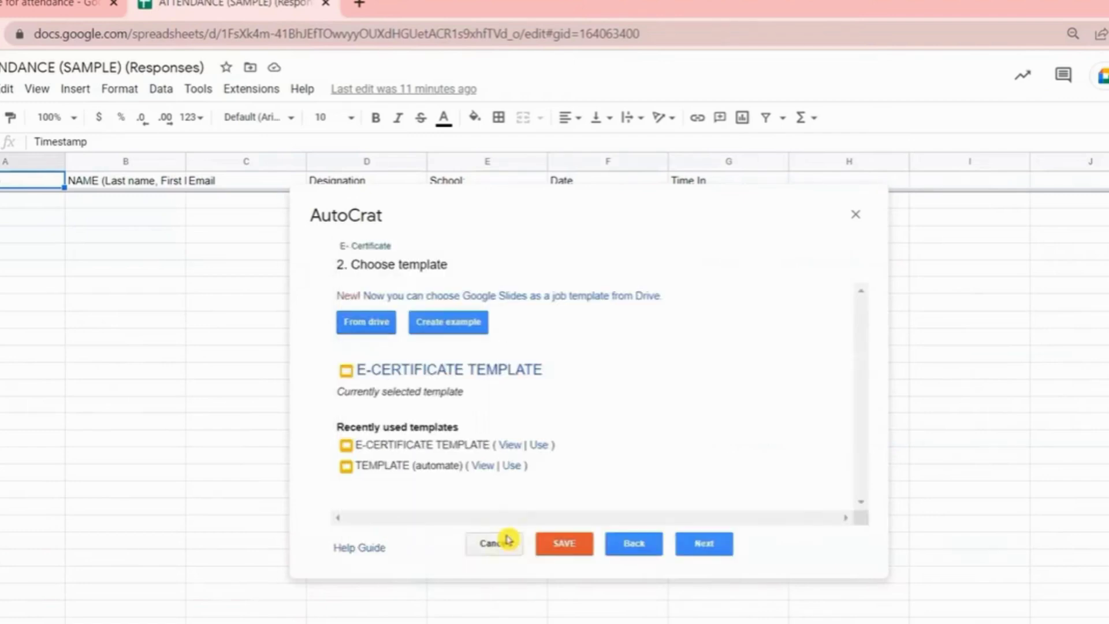
# Map the <<FULL NAME>> tag to the NAME (Last name, First Name, MI) column.
pyautogui.click(705, 546)
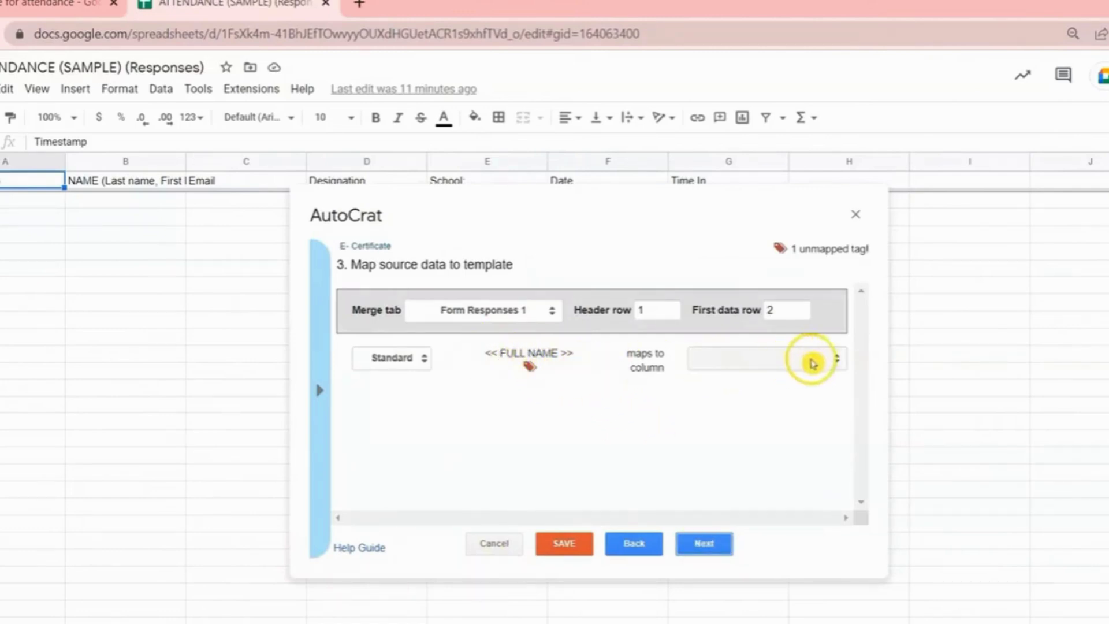
pyautogui.click(809, 359)
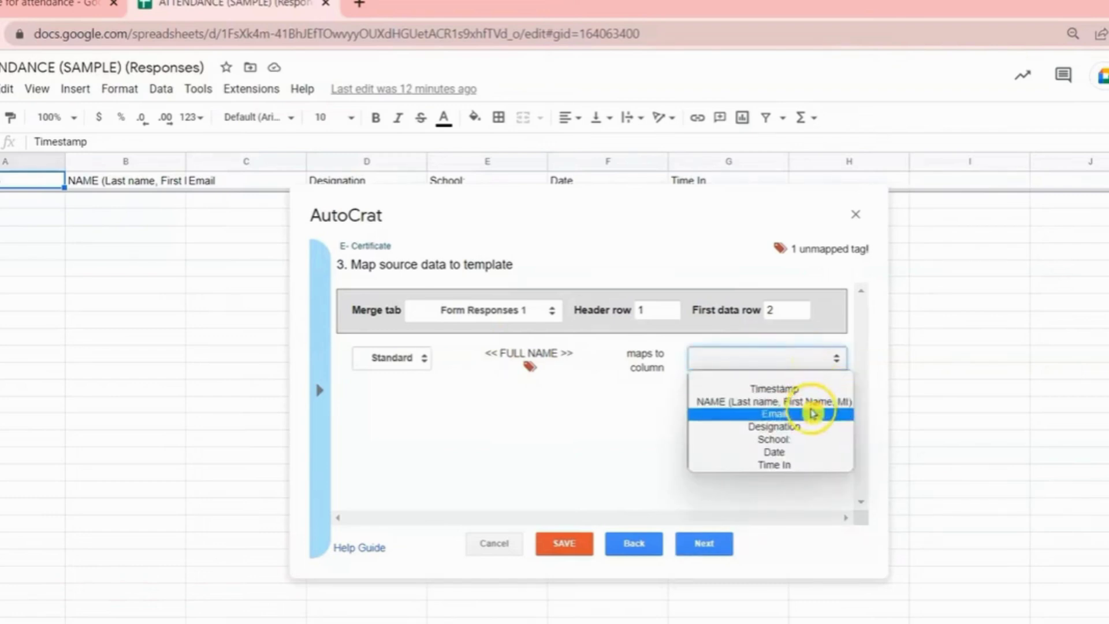
pyautogui.click(809, 402)
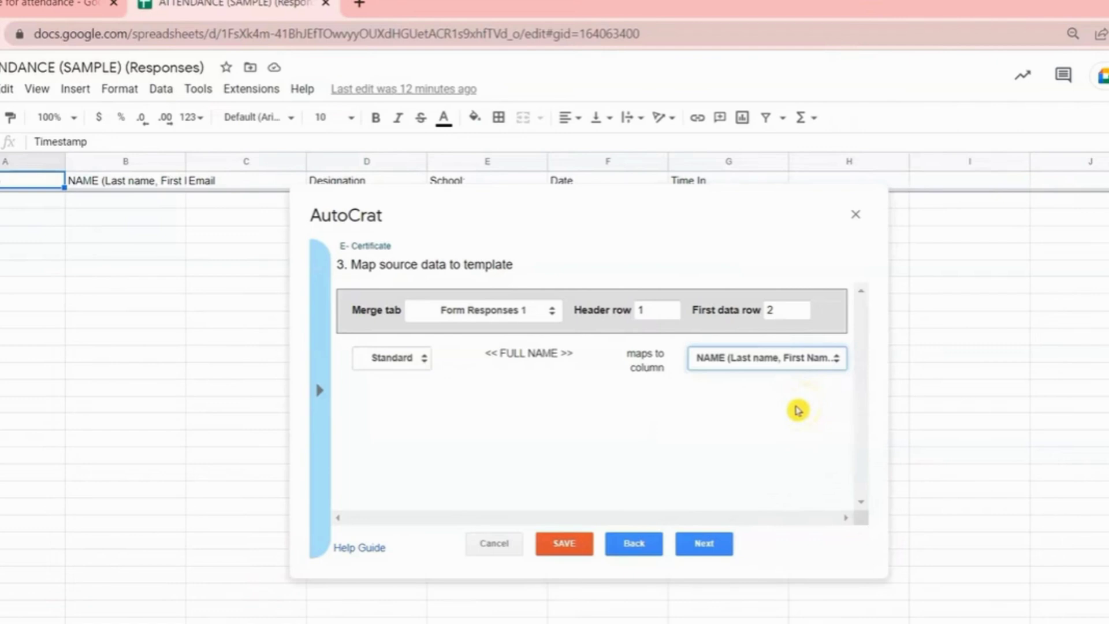
# Name the output files 'E- Certificate for Attendance' and set their type to PDF.
pyautogui.click(712, 547)
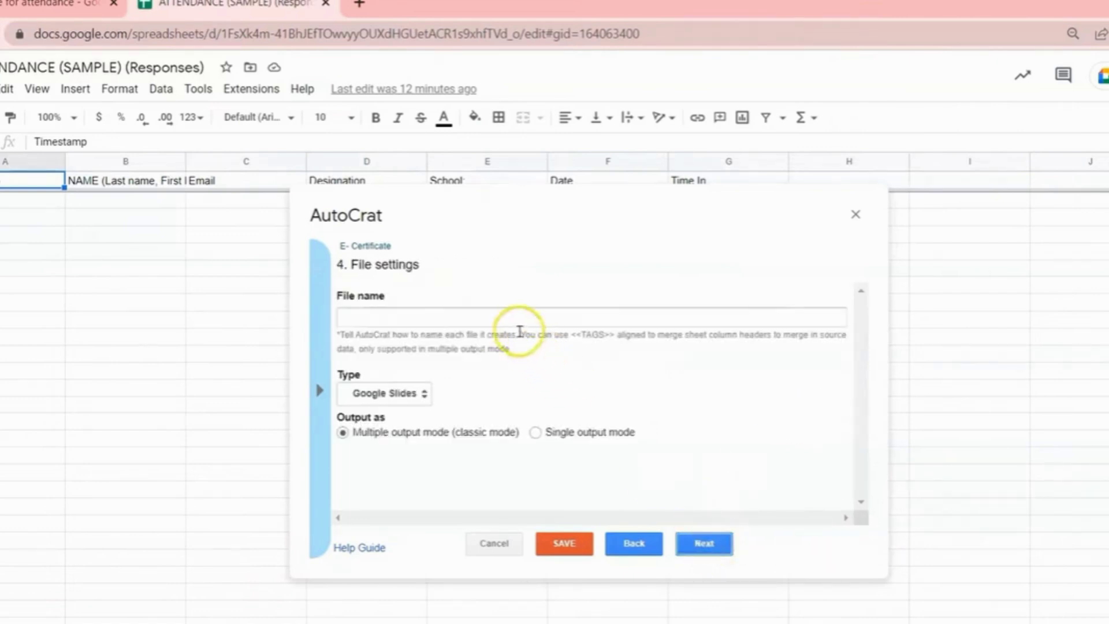
pyautogui.click(505, 316)
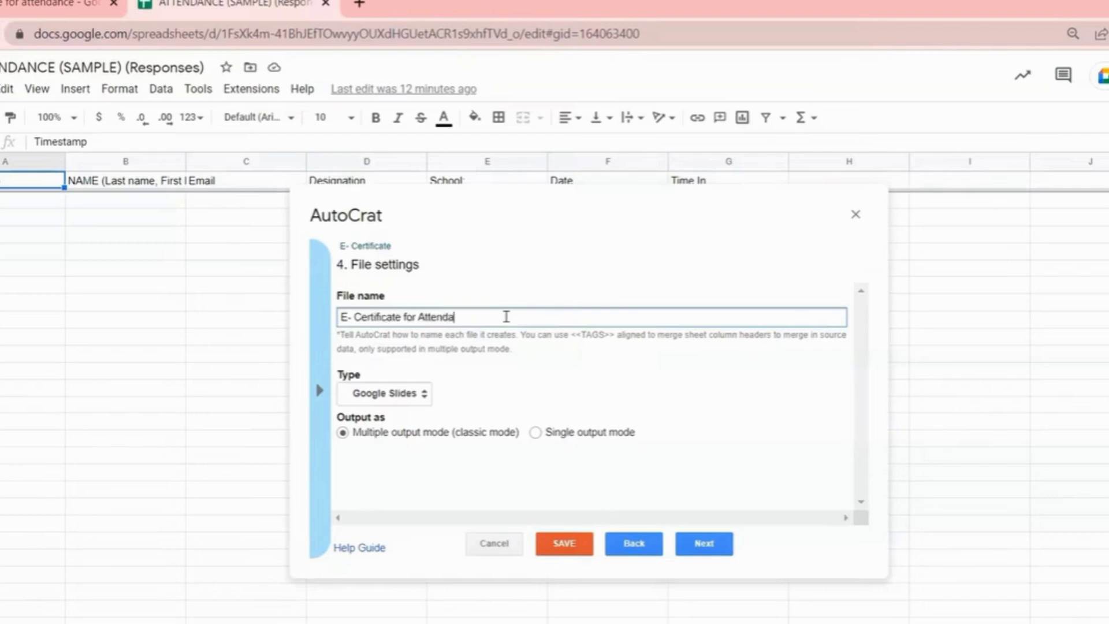
pyautogui.click(426, 397)
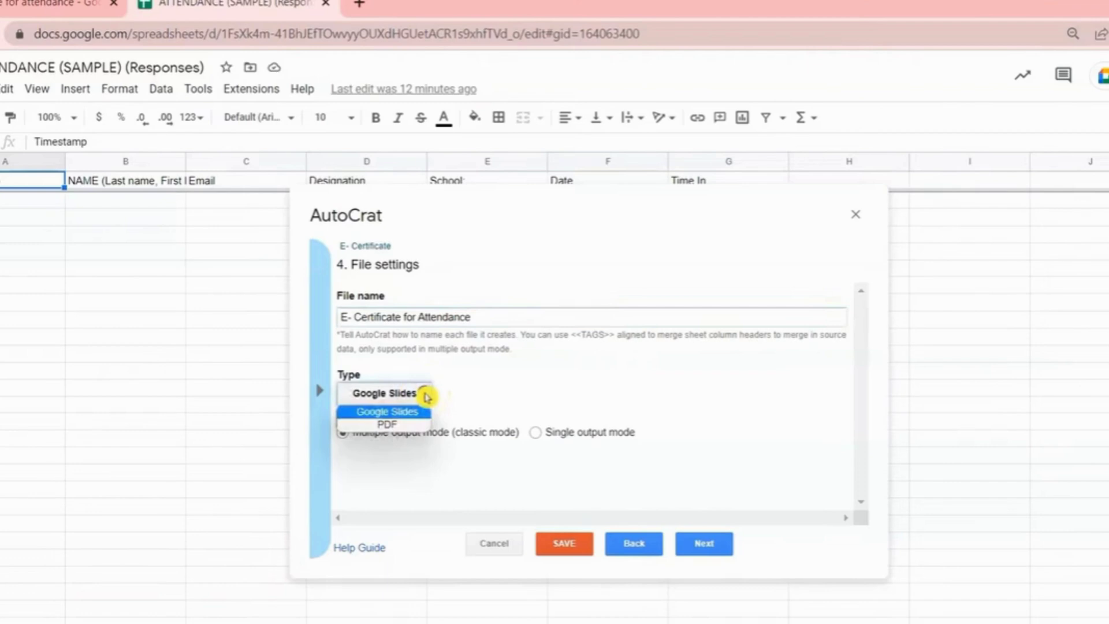
pyautogui.click(423, 426)
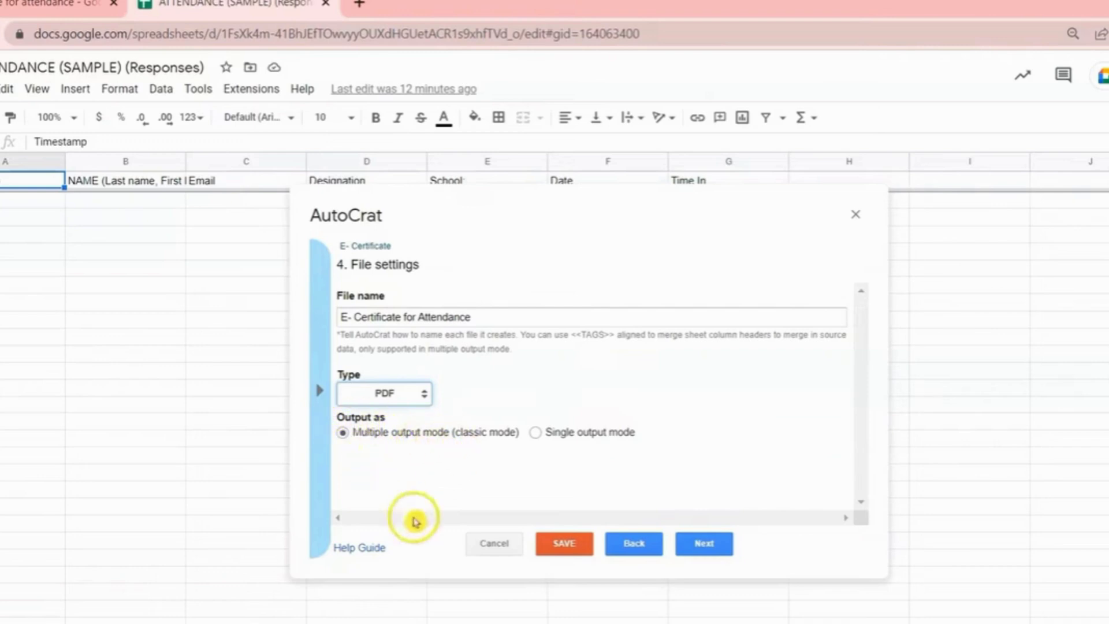
# Keep the E-certificate for attendance folder and skip the dynamic folder and merge condition steps.
pyautogui.click(715, 544)
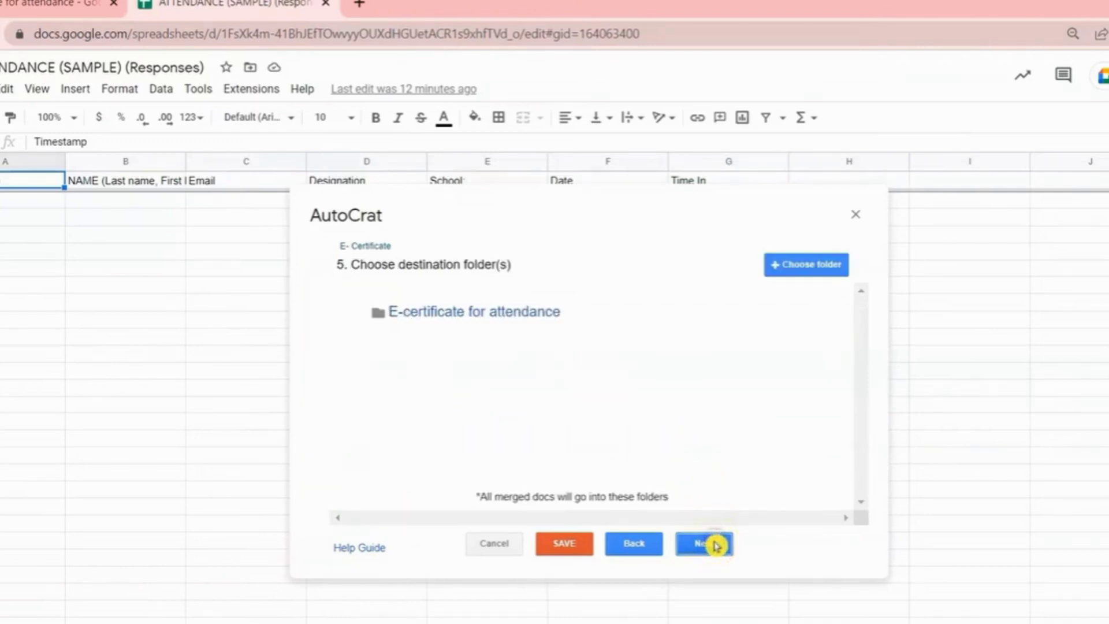
pyautogui.click(716, 546)
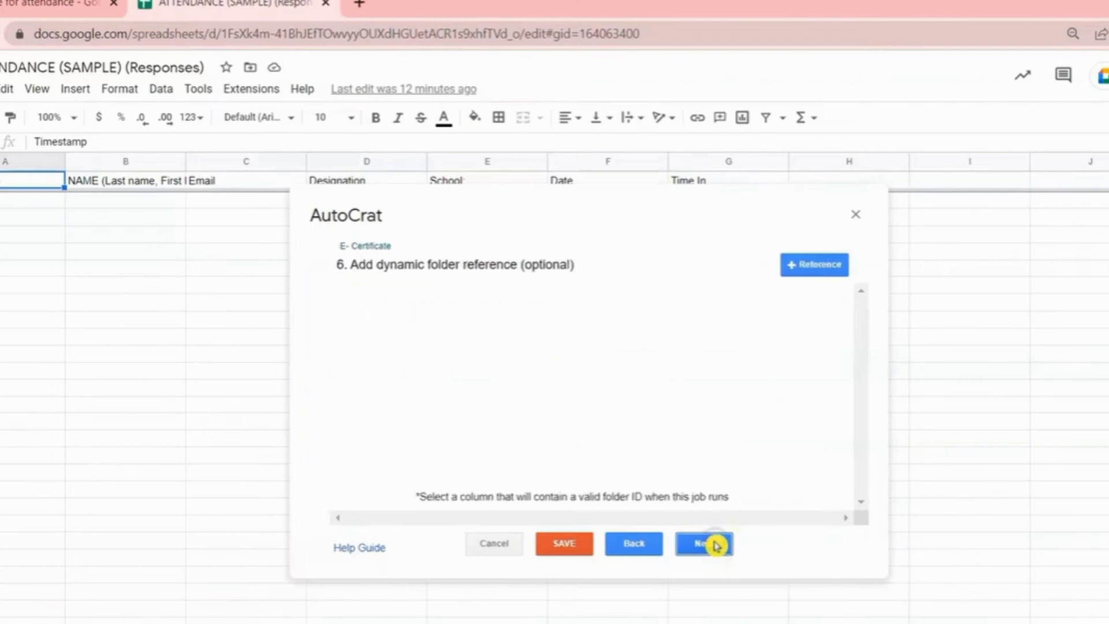
pyautogui.click(716, 546)
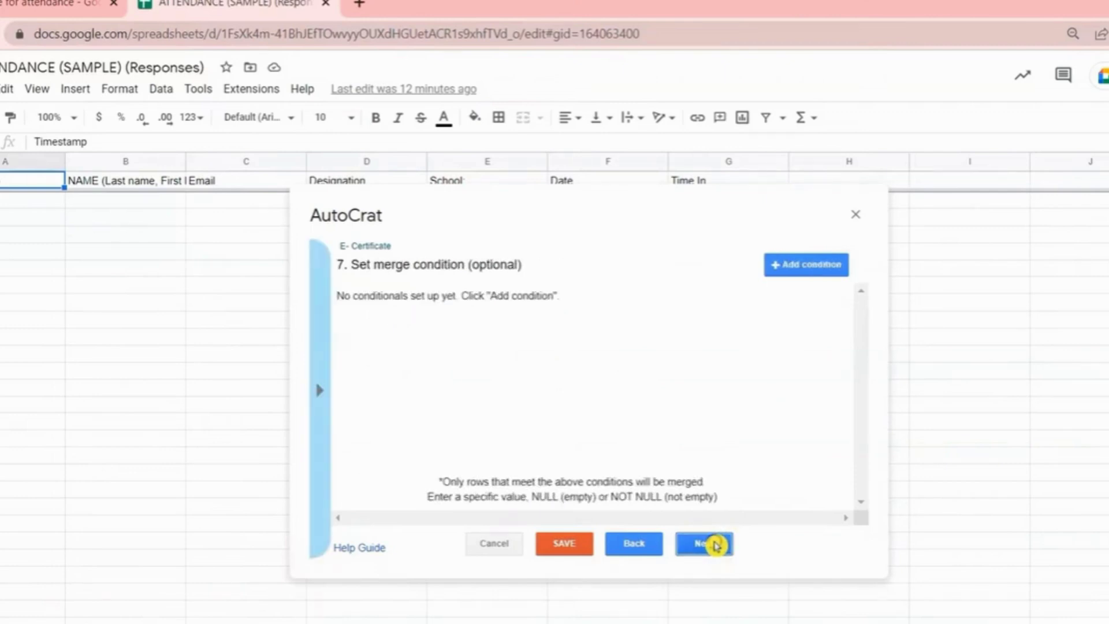
pyautogui.click(716, 546)
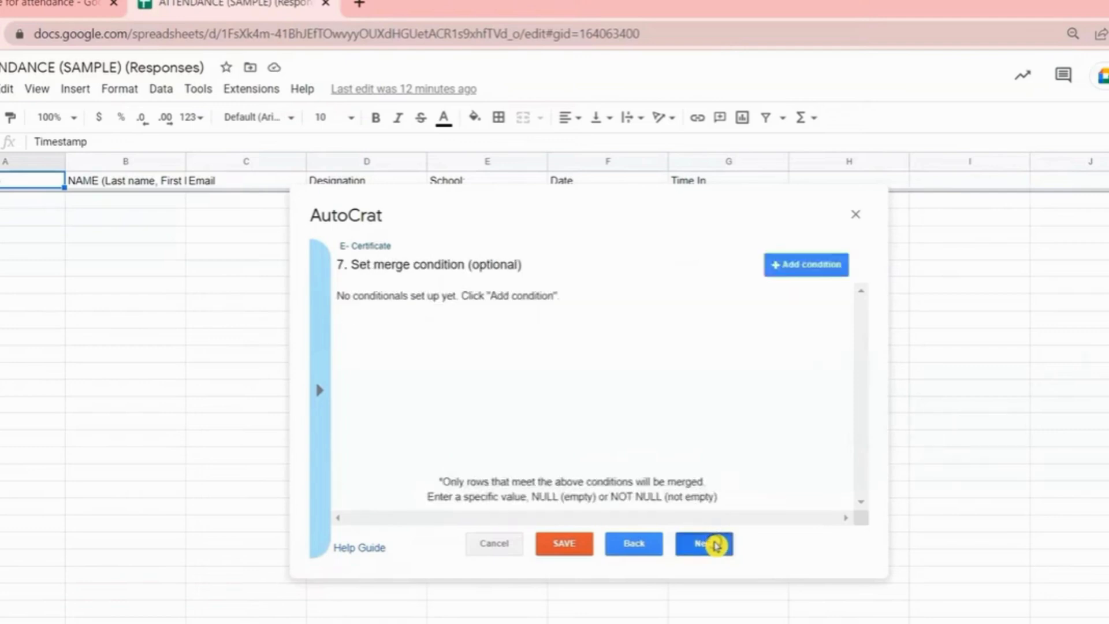
pyautogui.click(716, 546)
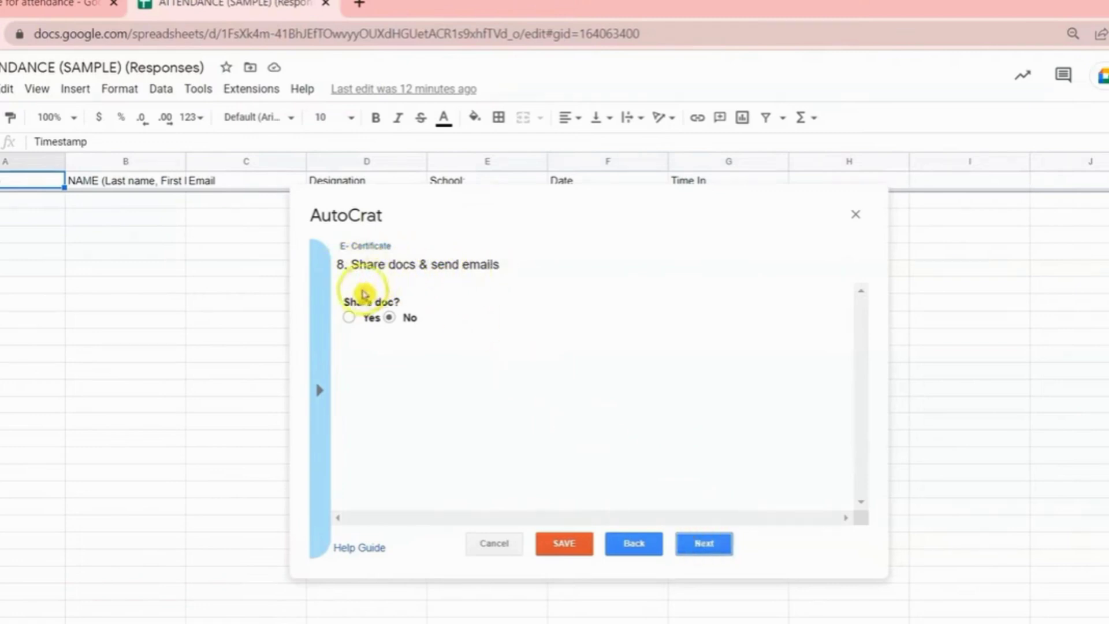
# Turn on sharing as PDF and set collaborator re-sharing to No.
pyautogui.click(349, 318)
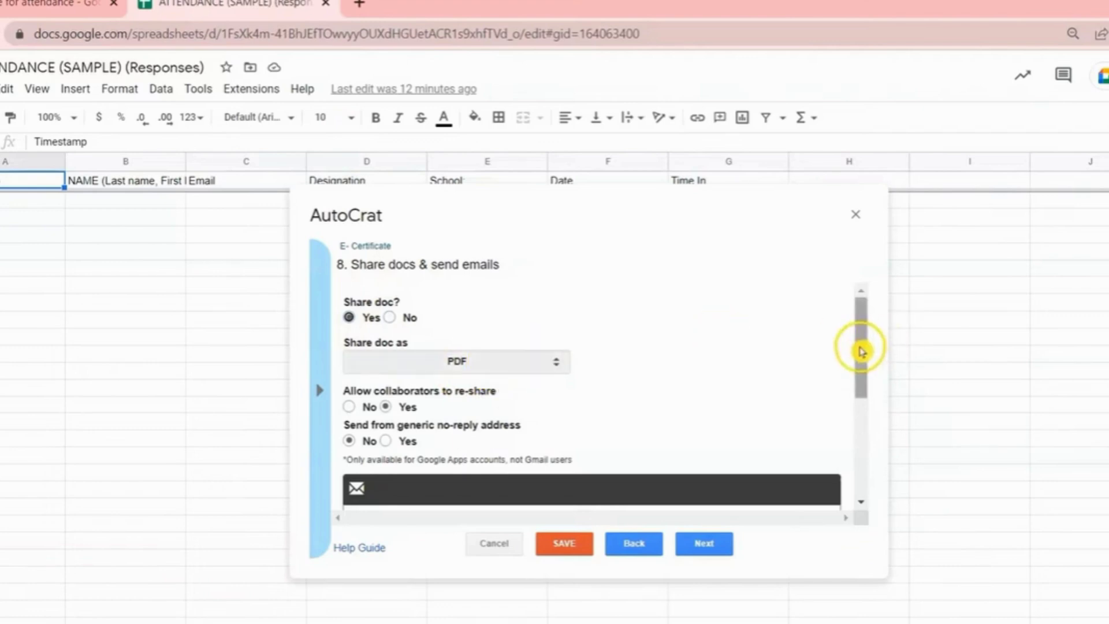
pyautogui.moveTo(861, 351); pyautogui.dragTo(861, 384)
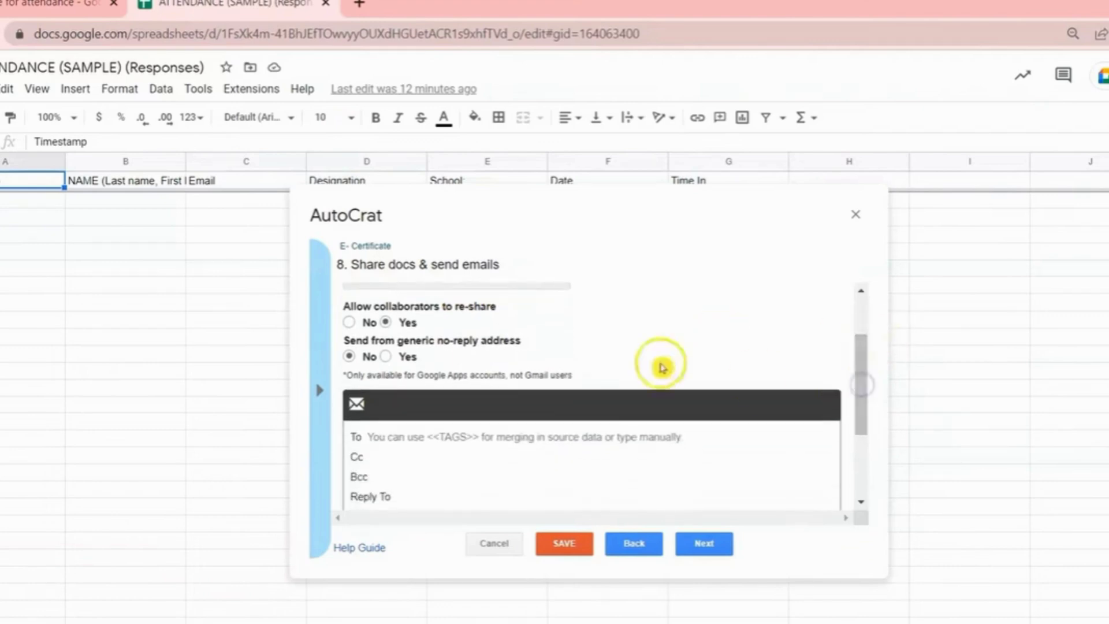
pyautogui.click(349, 322)
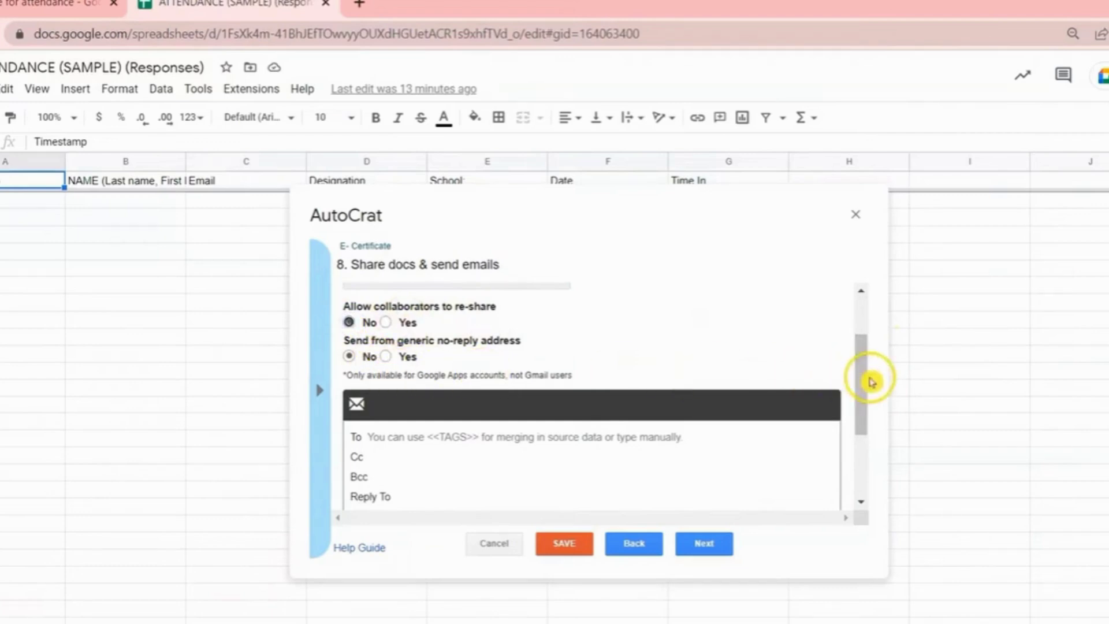
pyautogui.moveTo(864, 376); pyautogui.dragTo(862, 400)
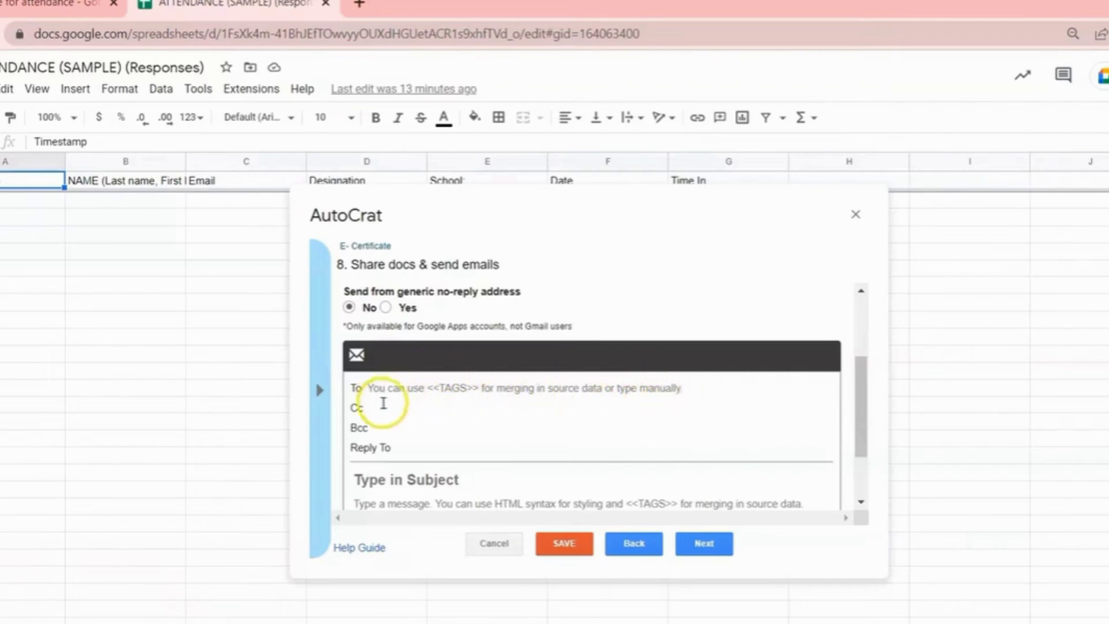
# Set the email recipient to the <<Email>> merge tag.
pyautogui.click(510, 385)
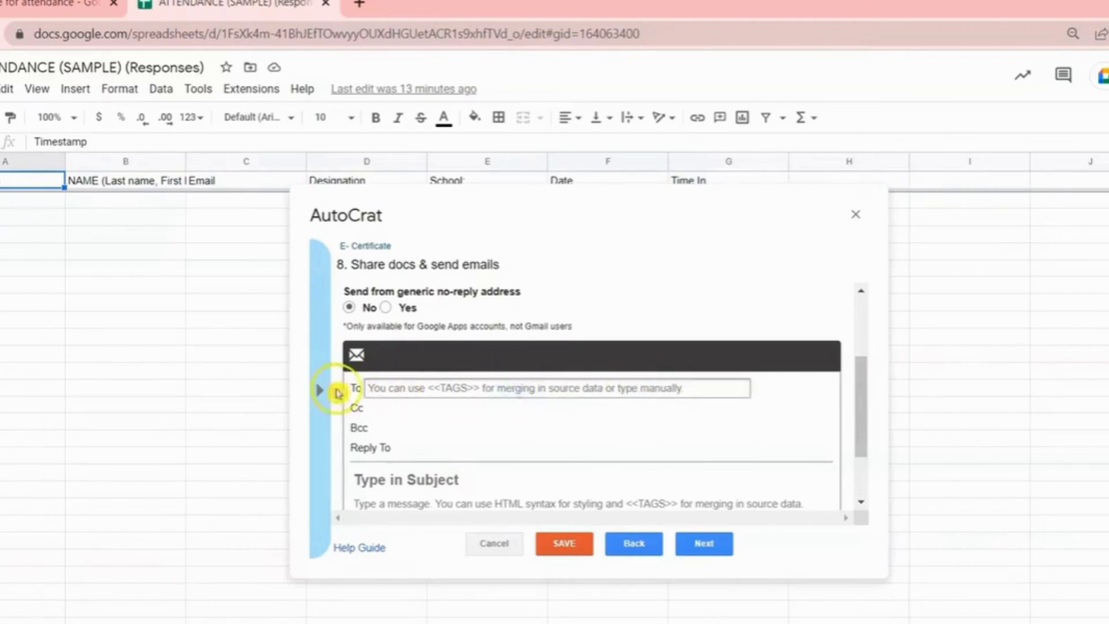
pyautogui.click(307, 389)
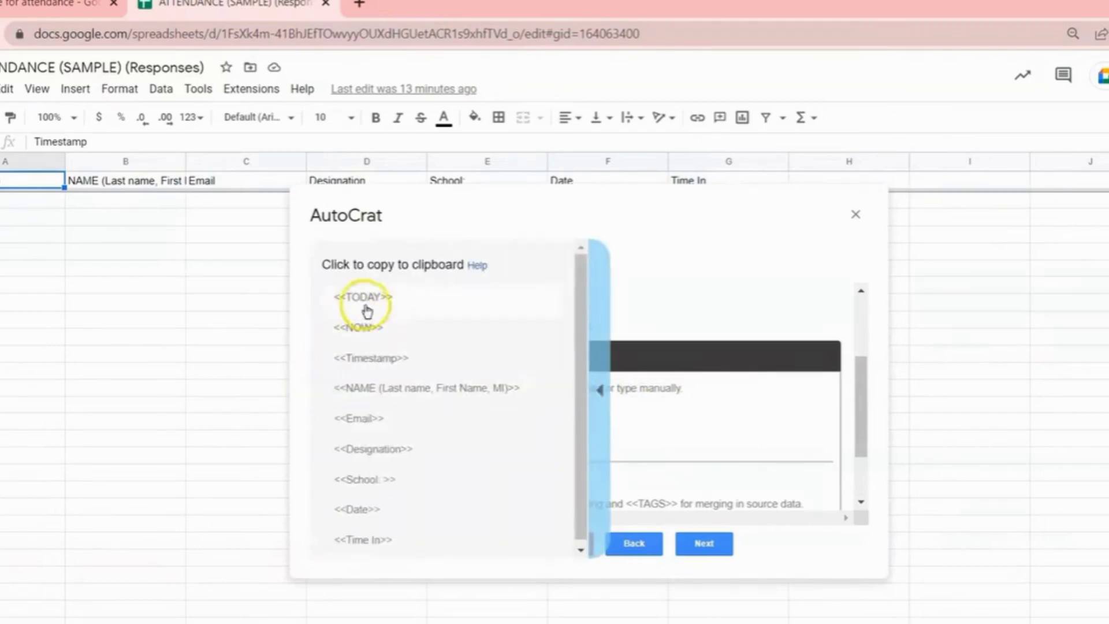
pyautogui.click(376, 418)
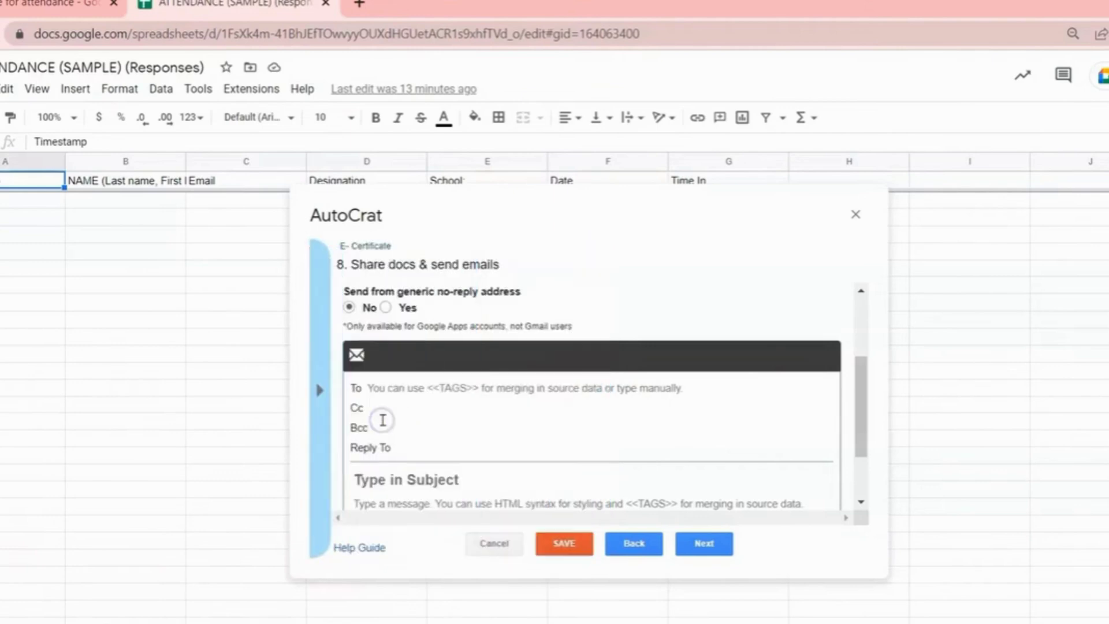
pyautogui.click(396, 389)
pyautogui.hotkey('ctrl', 'v')
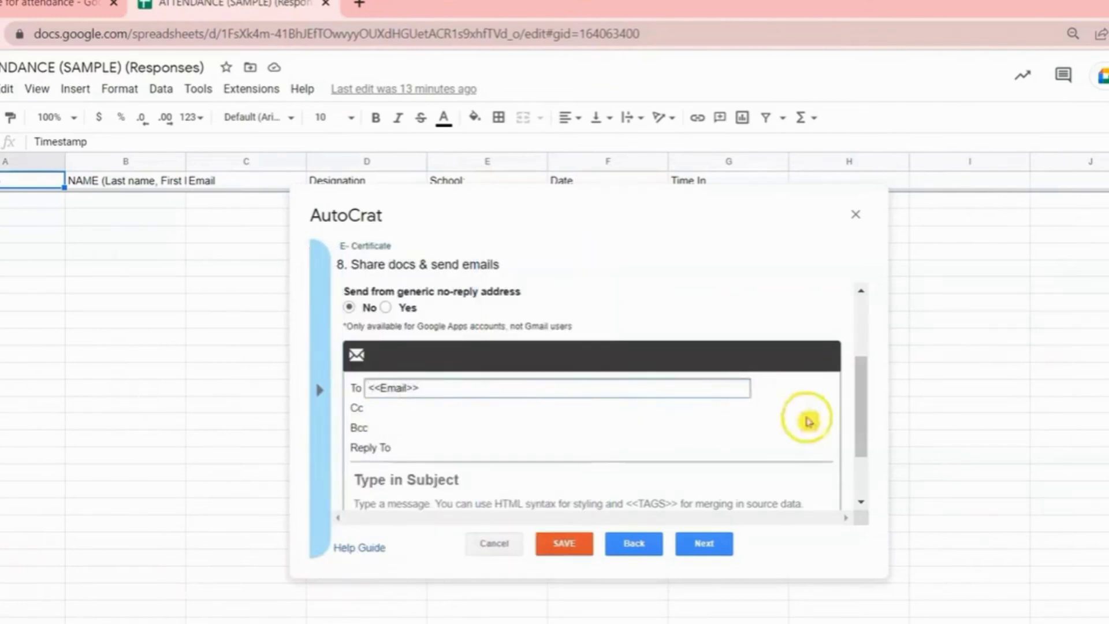
pyautogui.moveTo(862, 421); pyautogui.dragTo(864, 451)
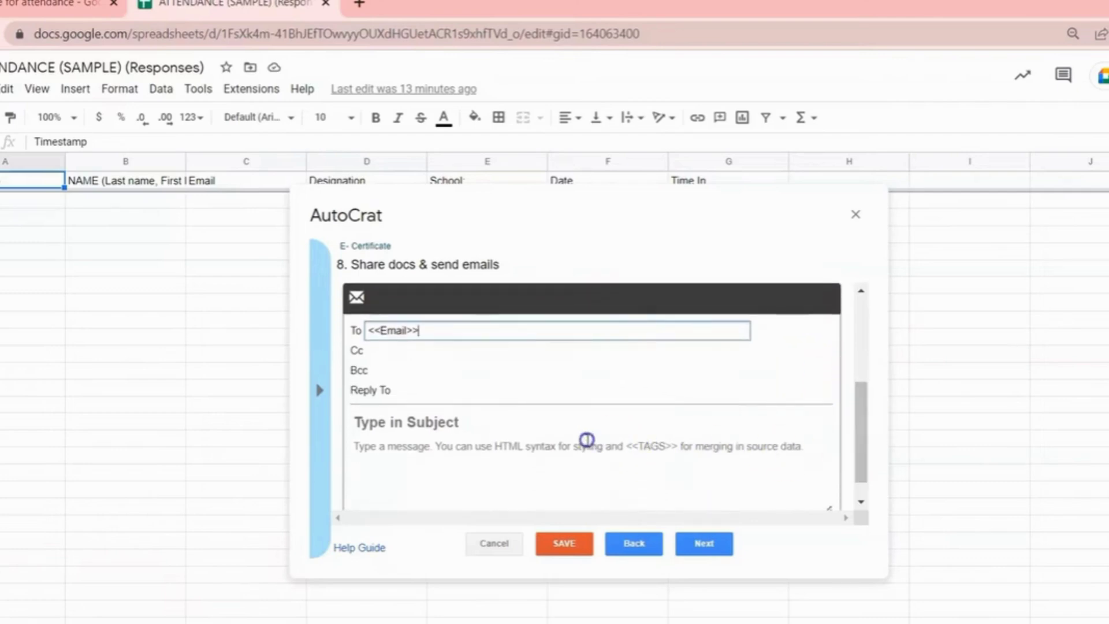
# Enter 'E-Certificate for Attendance' as the email subject.
pyautogui.click(463, 417)
pyautogui.write('E-Certificate for Attendance')
# Write the message 'Congratulations! <<NAME>> you have completed the webinar…' with the E-certificate note.
pyautogui.click(549, 459)
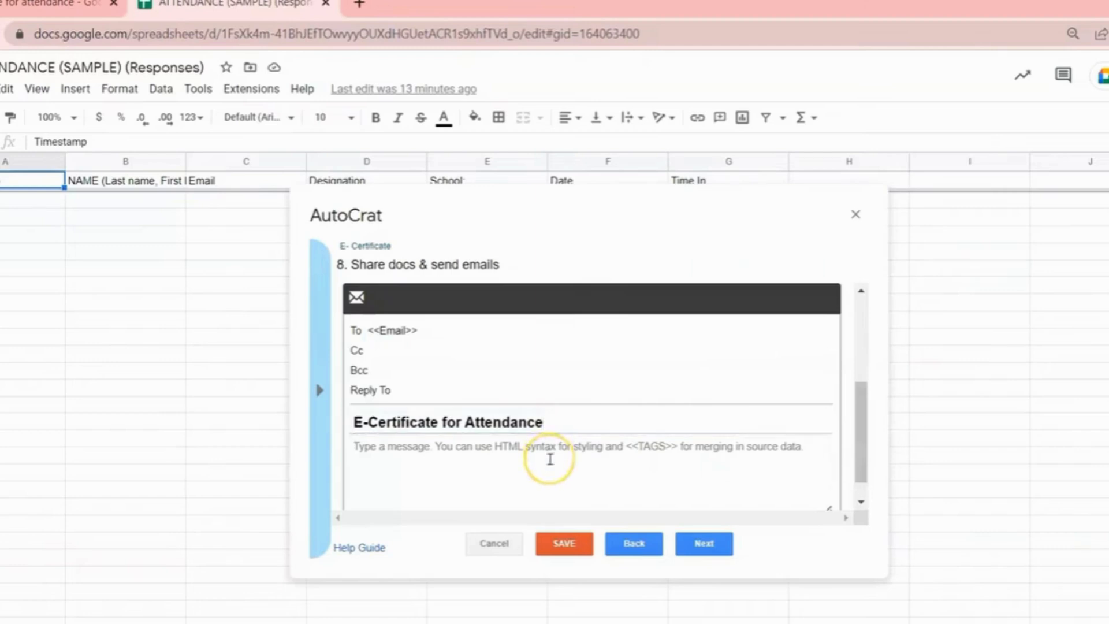
pyautogui.write('Congratulations!')
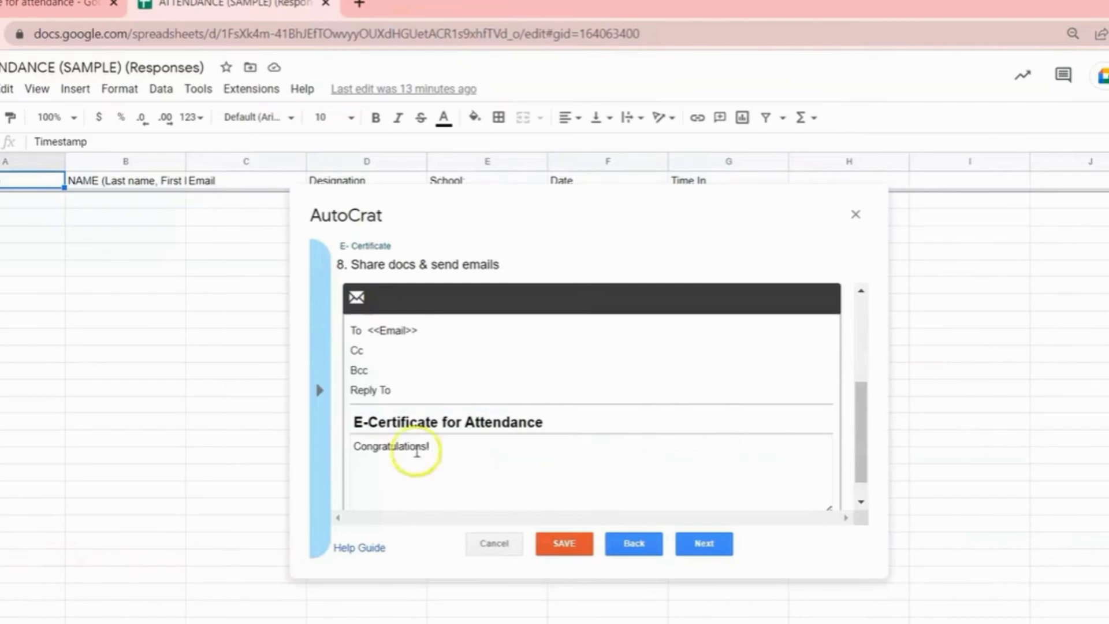
pyautogui.click(319, 390)
pyautogui.click(436, 390)
pyautogui.click(488, 444)
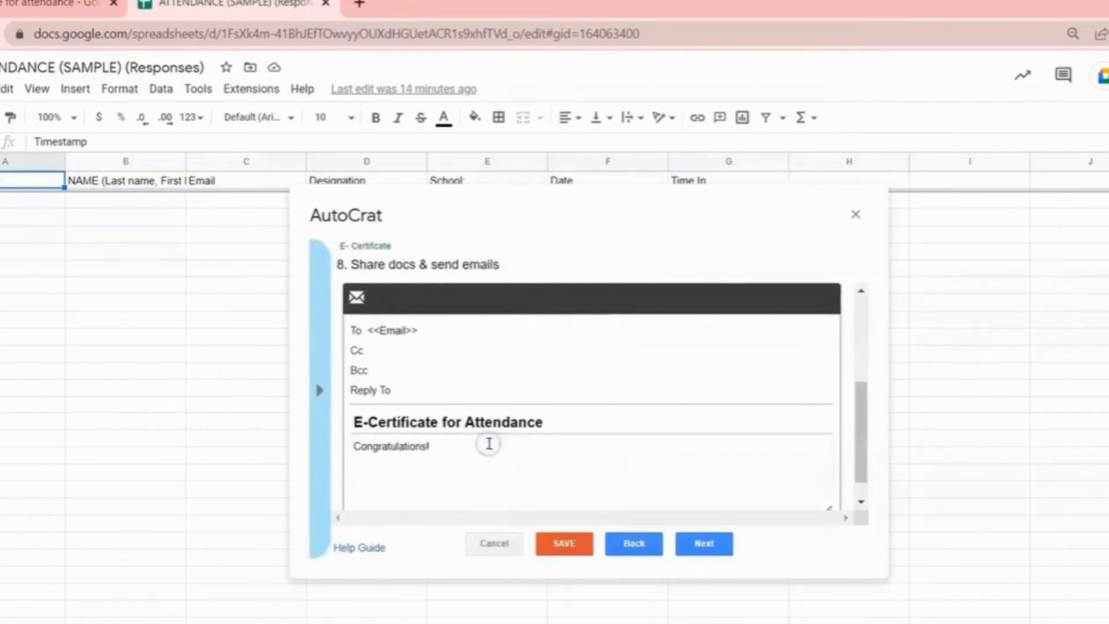
pyautogui.hotkey('ctrl', 'v')
pyautogui.write('you have completed the webinar. Please see attached file for your E-certificate')
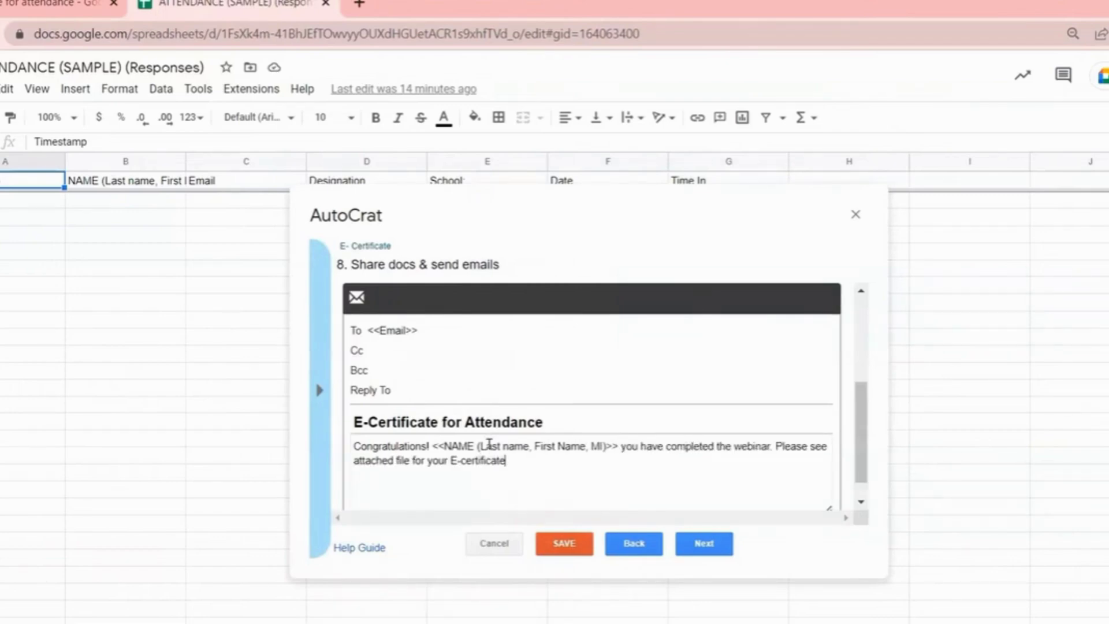
pyautogui.click(726, 542)
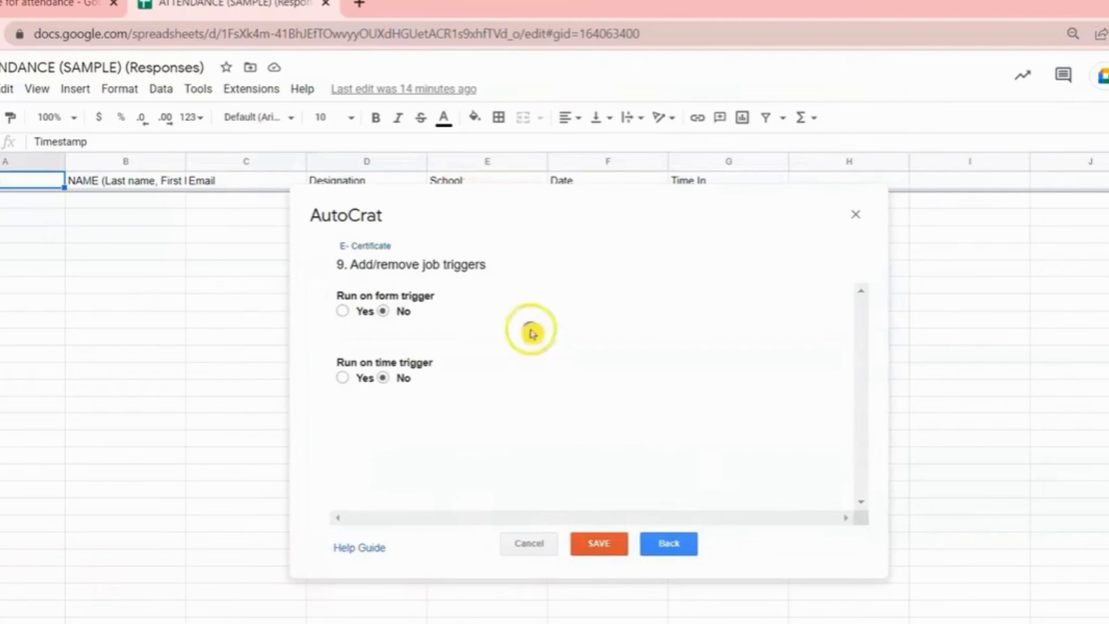
pyautogui.click(390, 411)
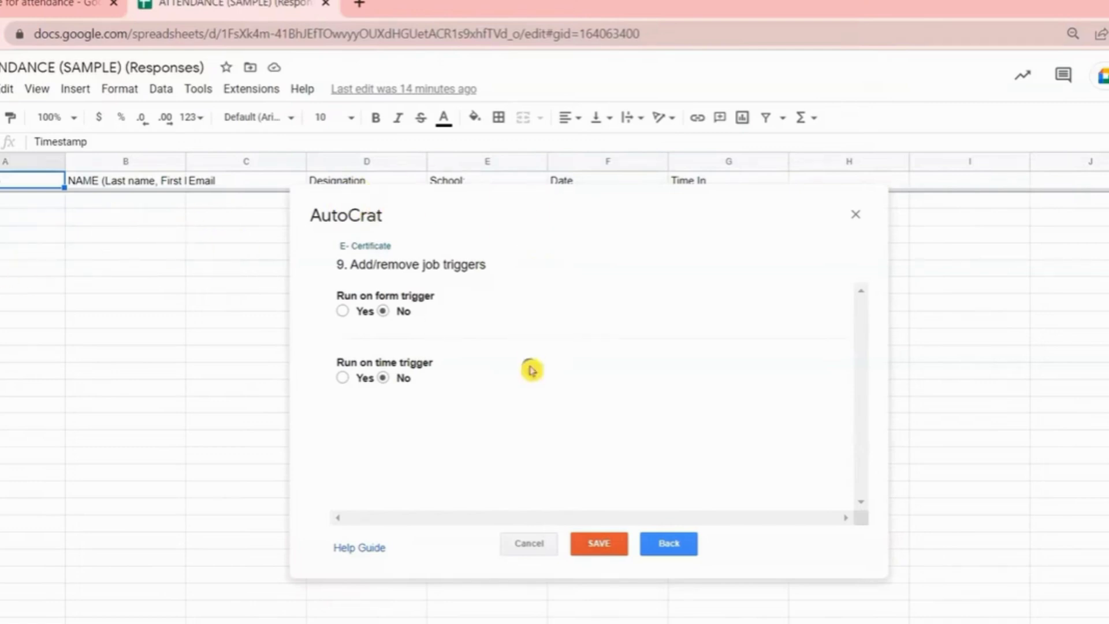
pyautogui.moveTo(153, 279); pyautogui.dragTo(235, 276)
pyautogui.click(396, 255)
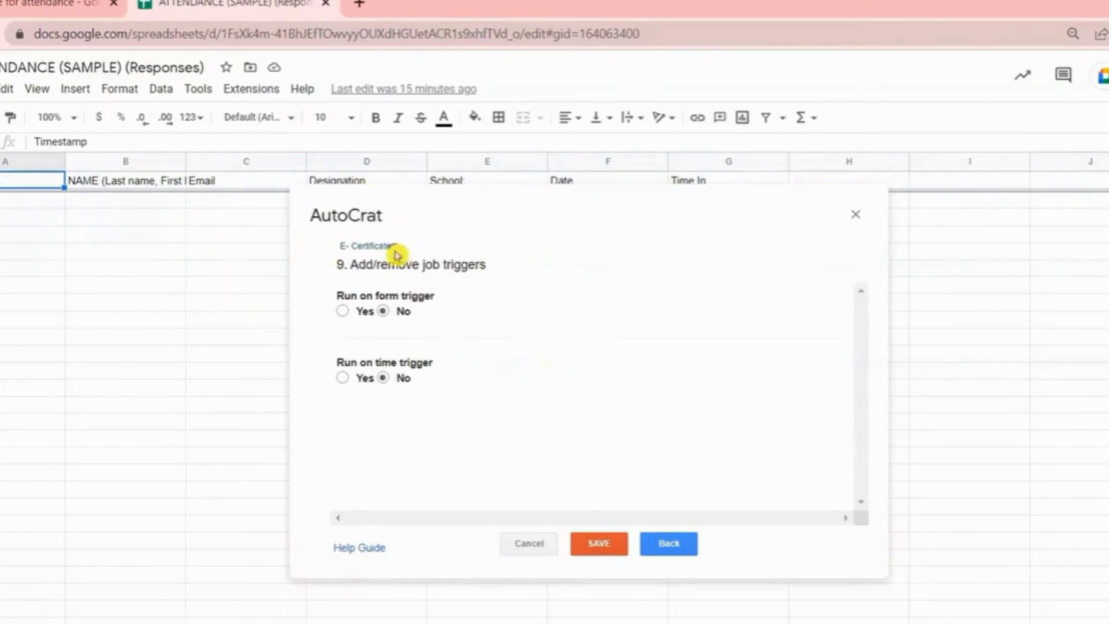
pyautogui.click(360, 314)
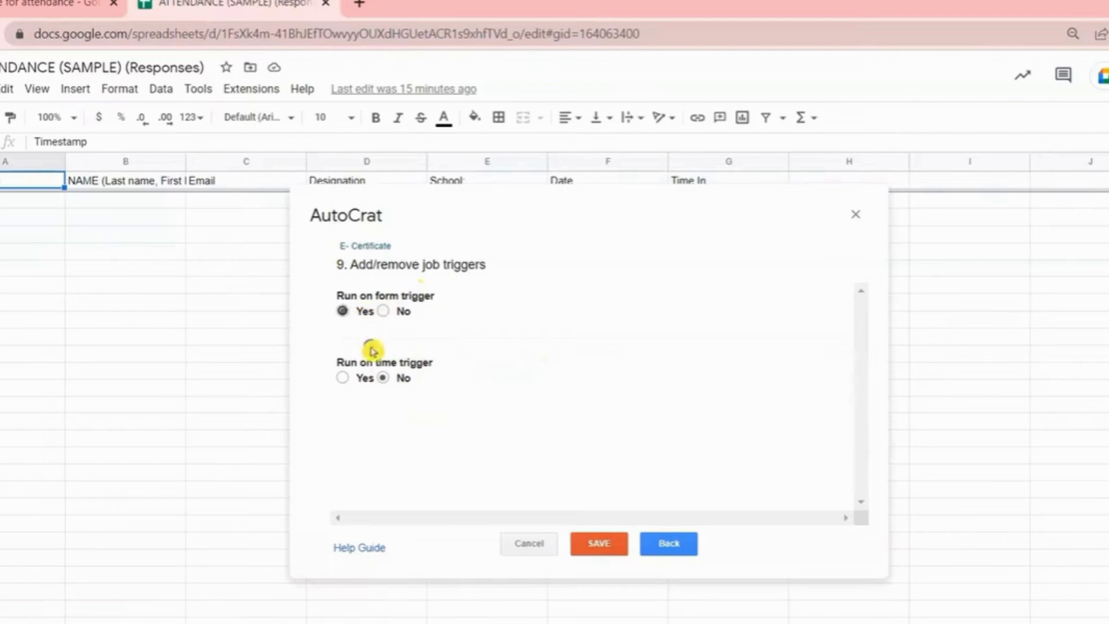
pyautogui.click(361, 378)
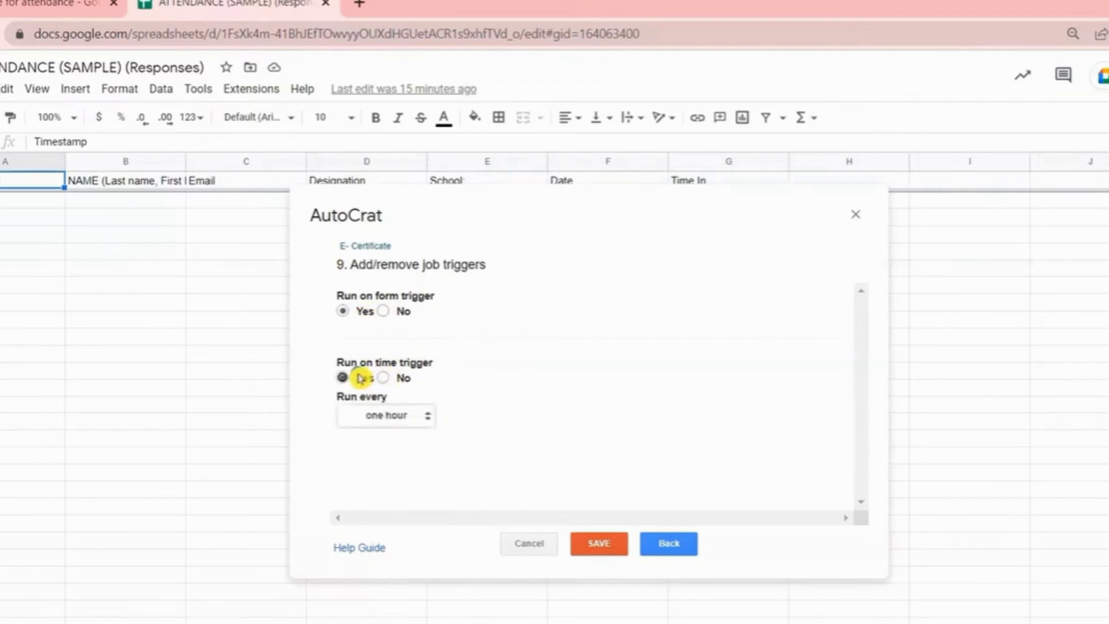
pyautogui.click(387, 417)
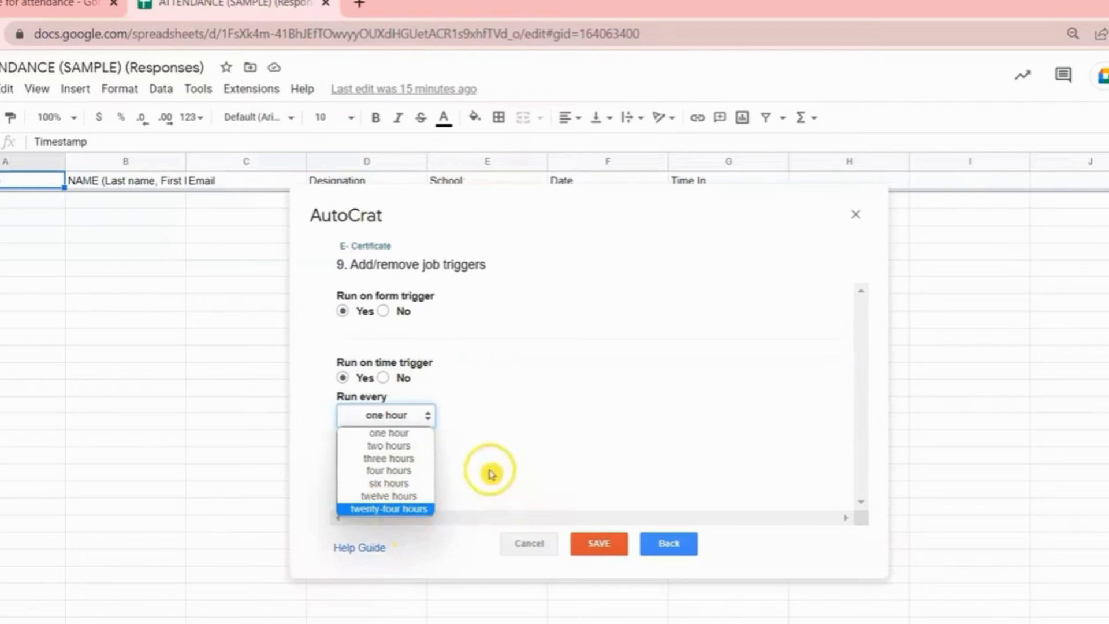
pyautogui.click(384, 378)
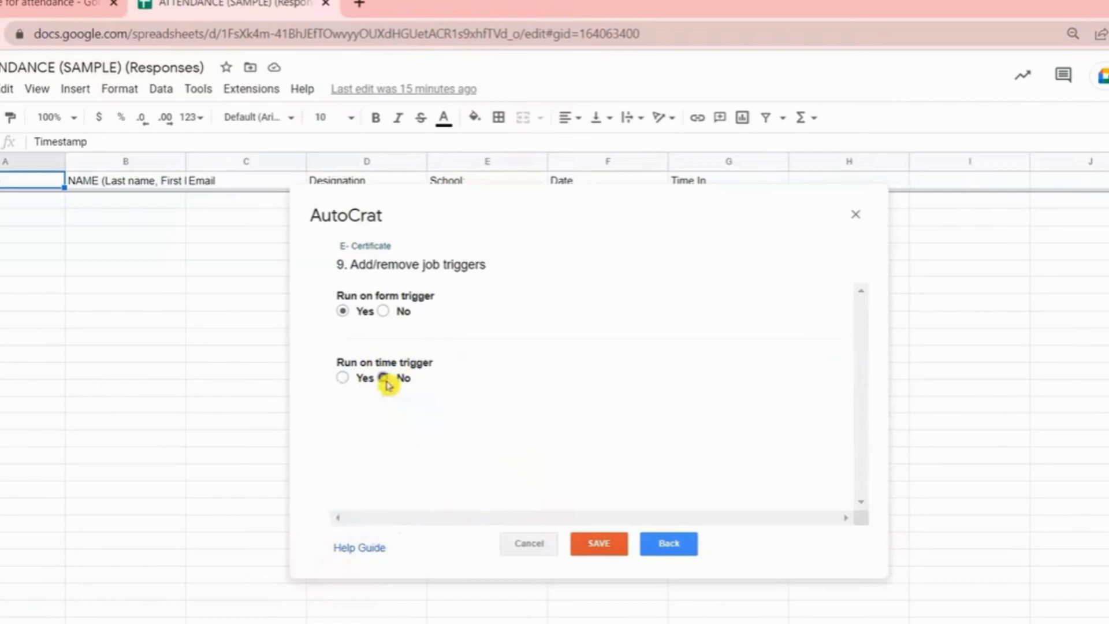
pyautogui.click(383, 311)
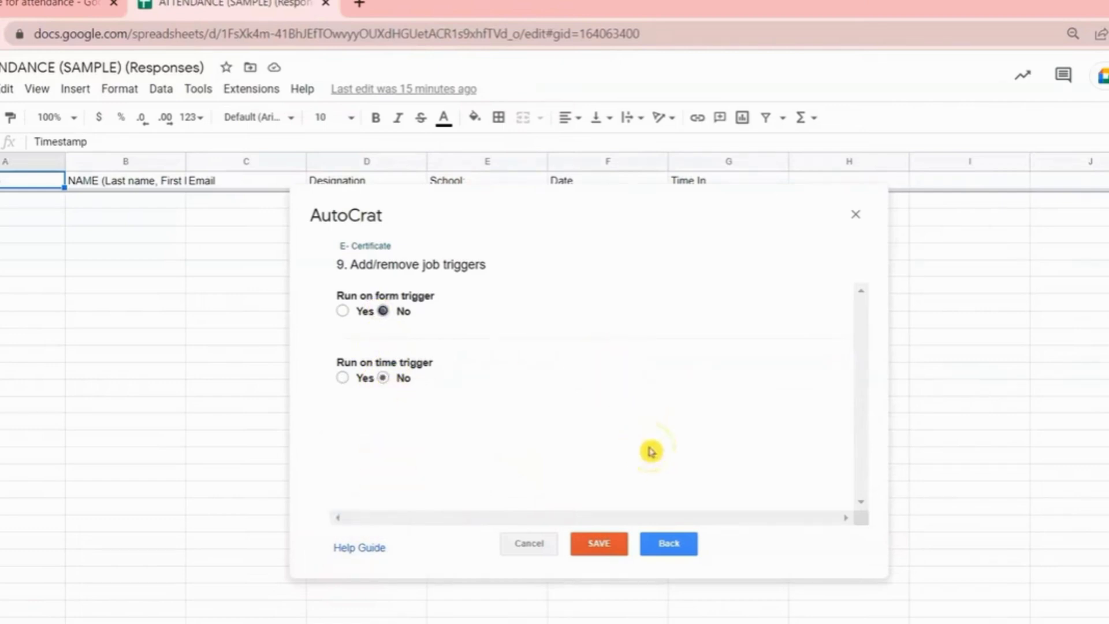
# Save the E- Certificate job and check its run and preview buttons under Existing Jobs.
pyautogui.click(601, 541)
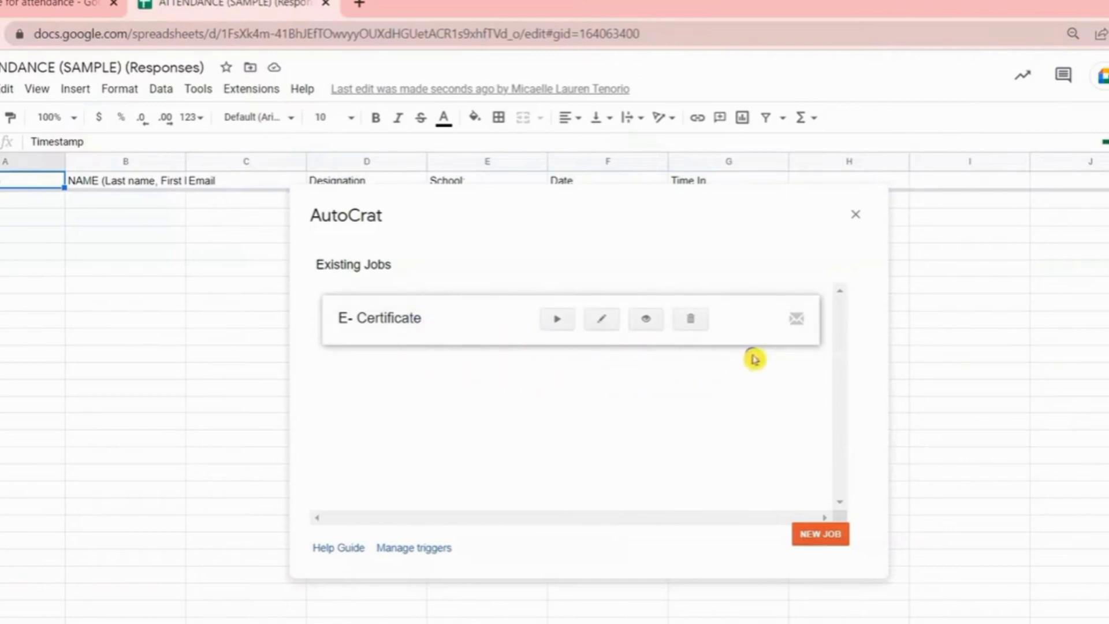
pyautogui.click(558, 320)
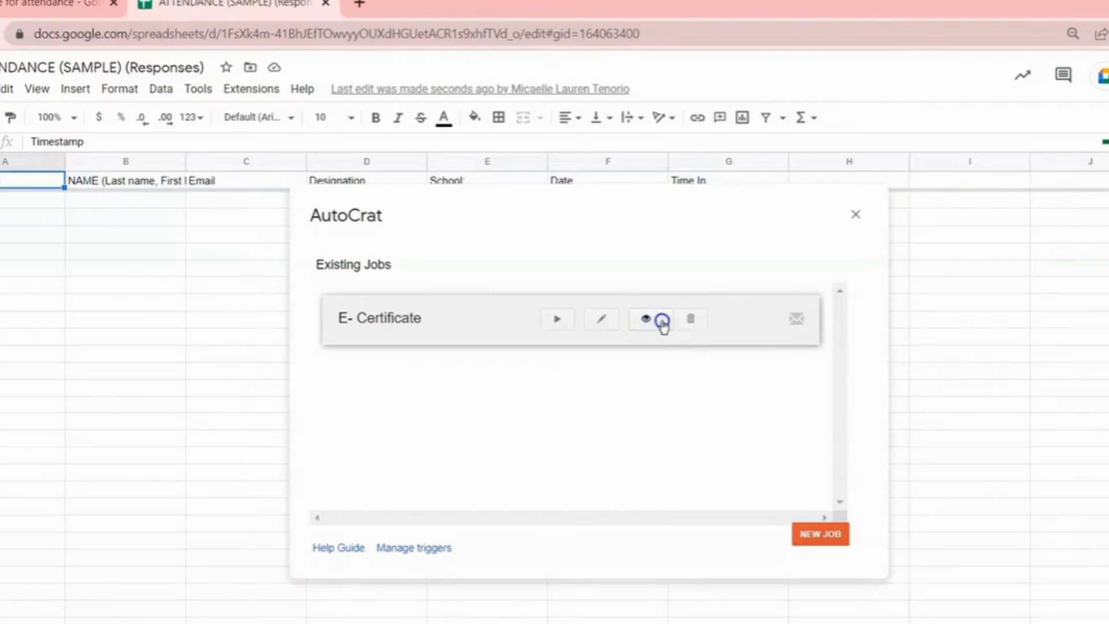
pyautogui.click(691, 321)
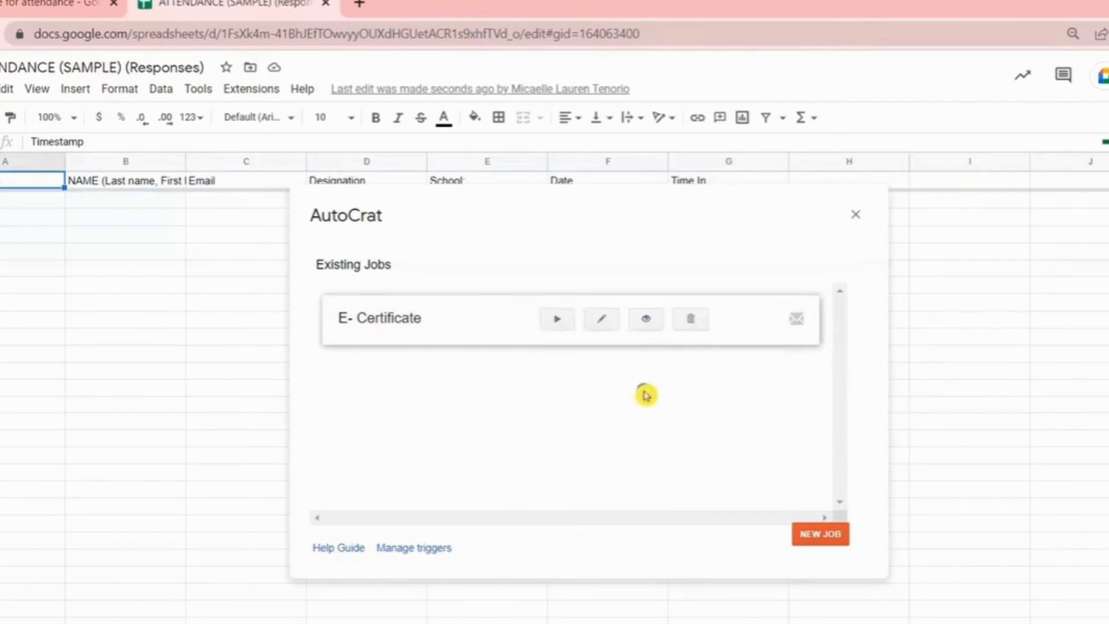